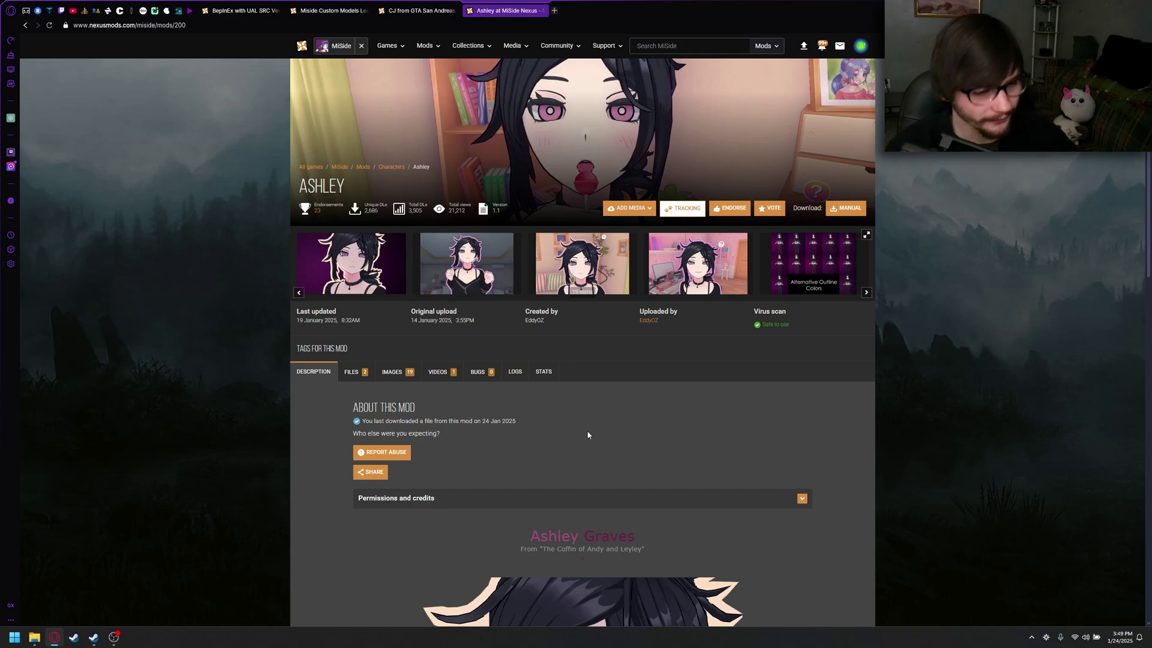
# Scroll down the Ashley mod page to view its description.
pyautogui.scroll(-5, 587, 435)
# Read through the Ashley mod page's Installation notes.
pyautogui.scroll(2, 588, 432)
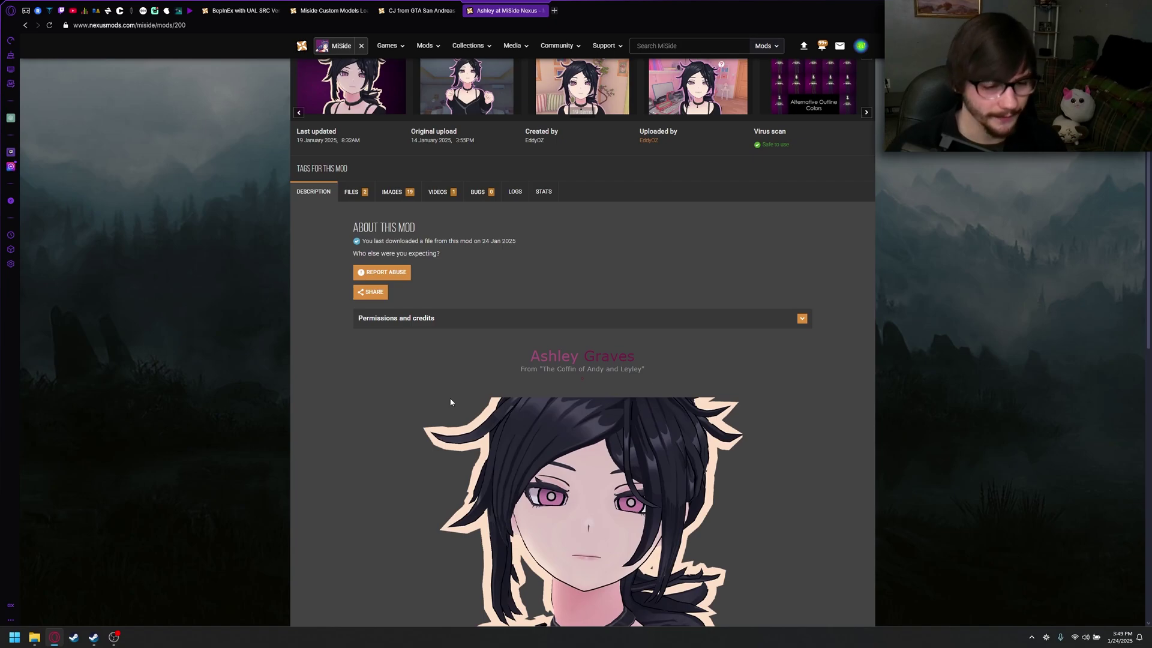
pyautogui.scroll(-5, 454, 389)
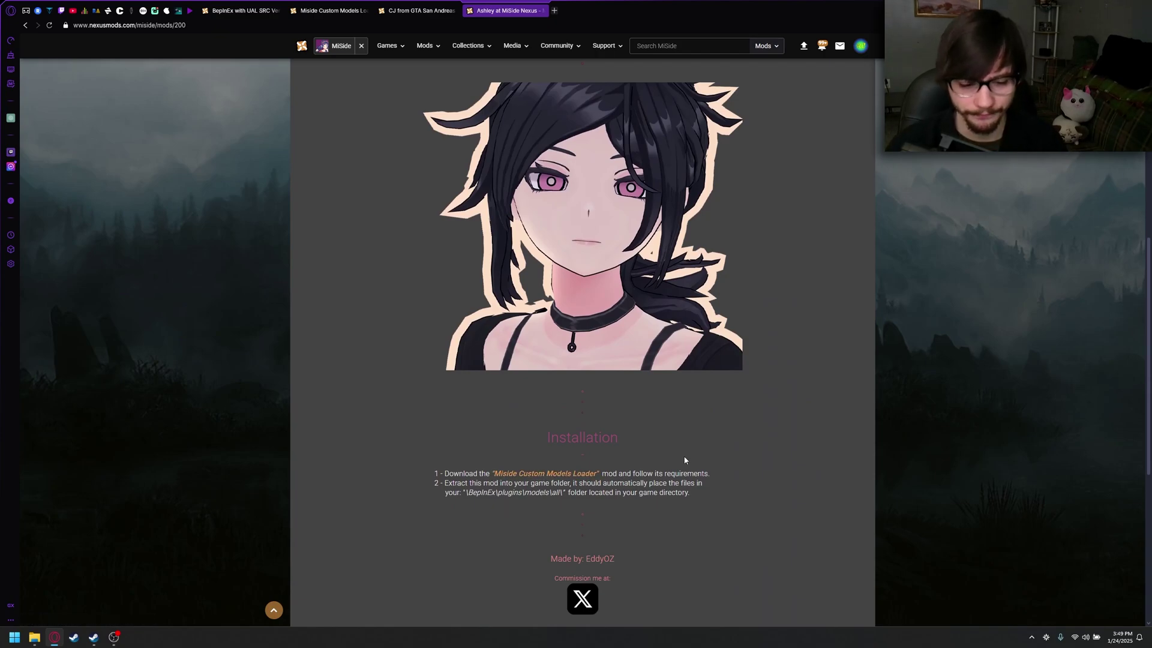
pyautogui.scroll(8, 665, 505)
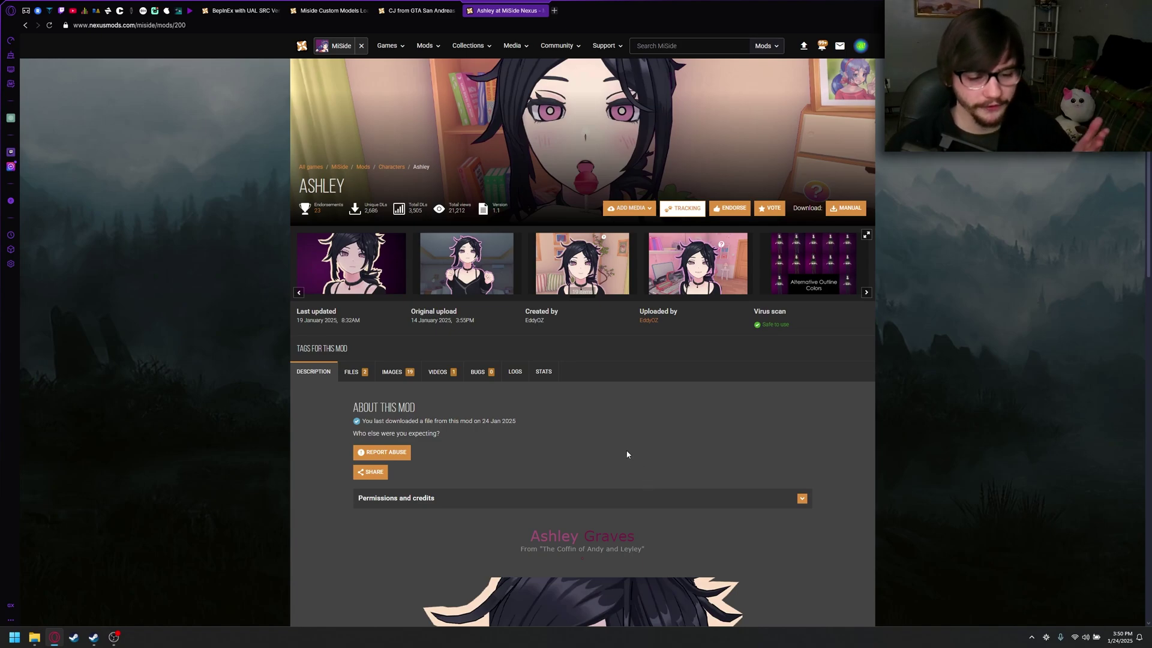
pyautogui.scroll(-5, 624, 462)
pyautogui.scroll(5, 603, 482)
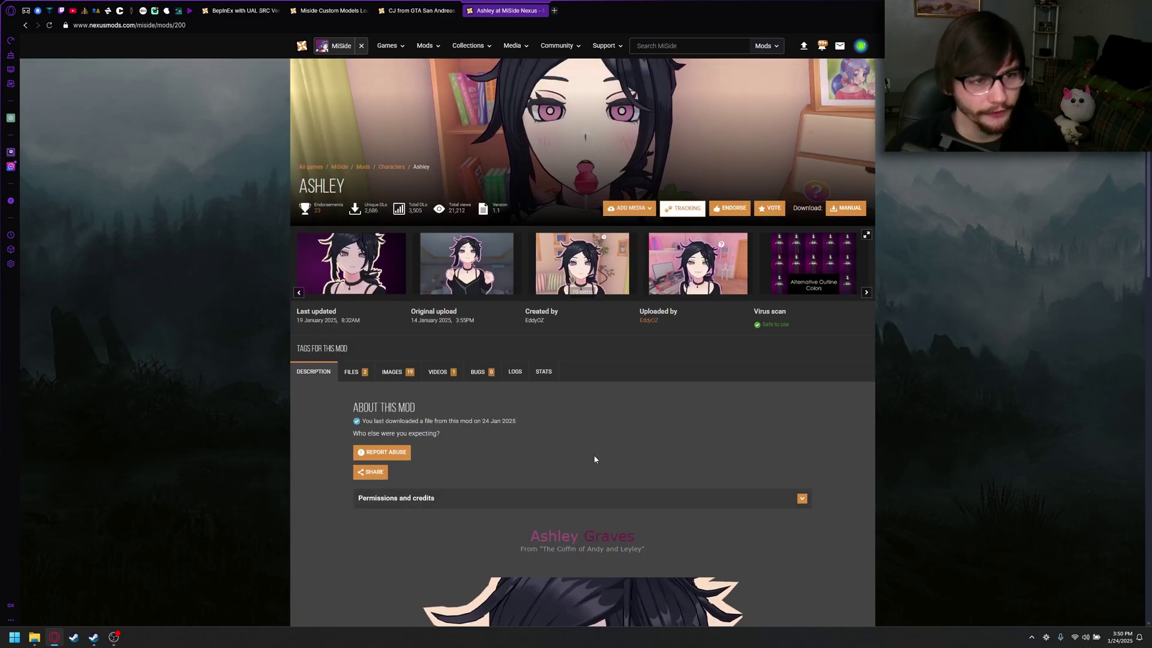
# Review the CJ from GTA San Andreas mod's off-site requirements: BepInEx 6.0.0 and Universal Asset Loader.
pyautogui.click(447, 11)
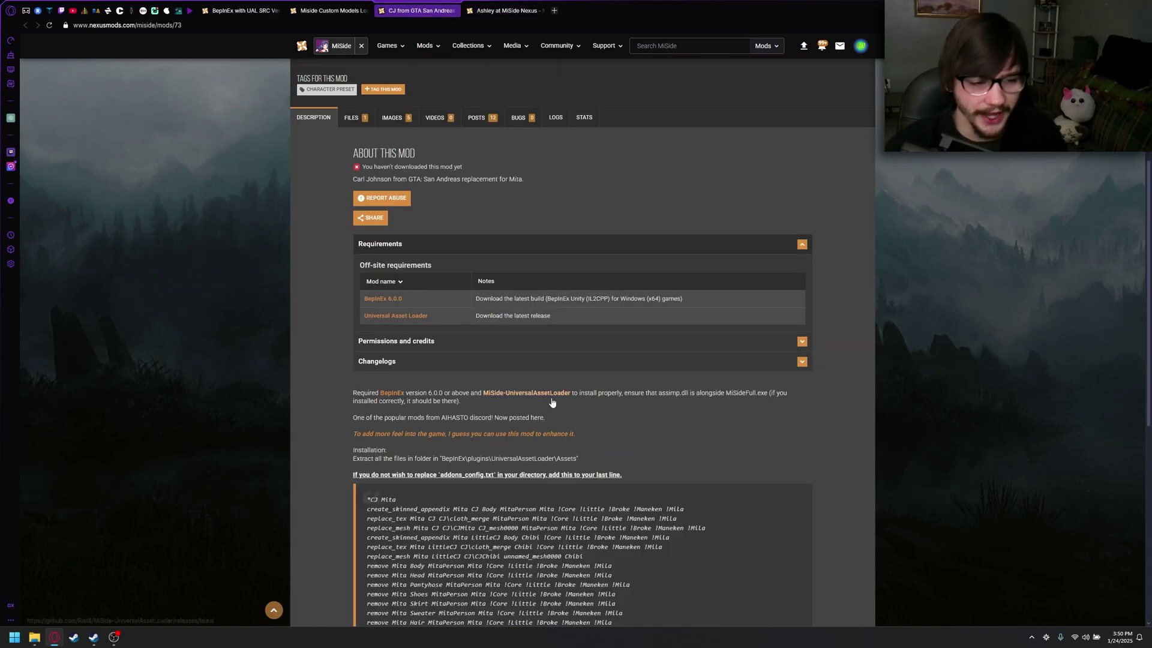
pyautogui.click(496, 246)
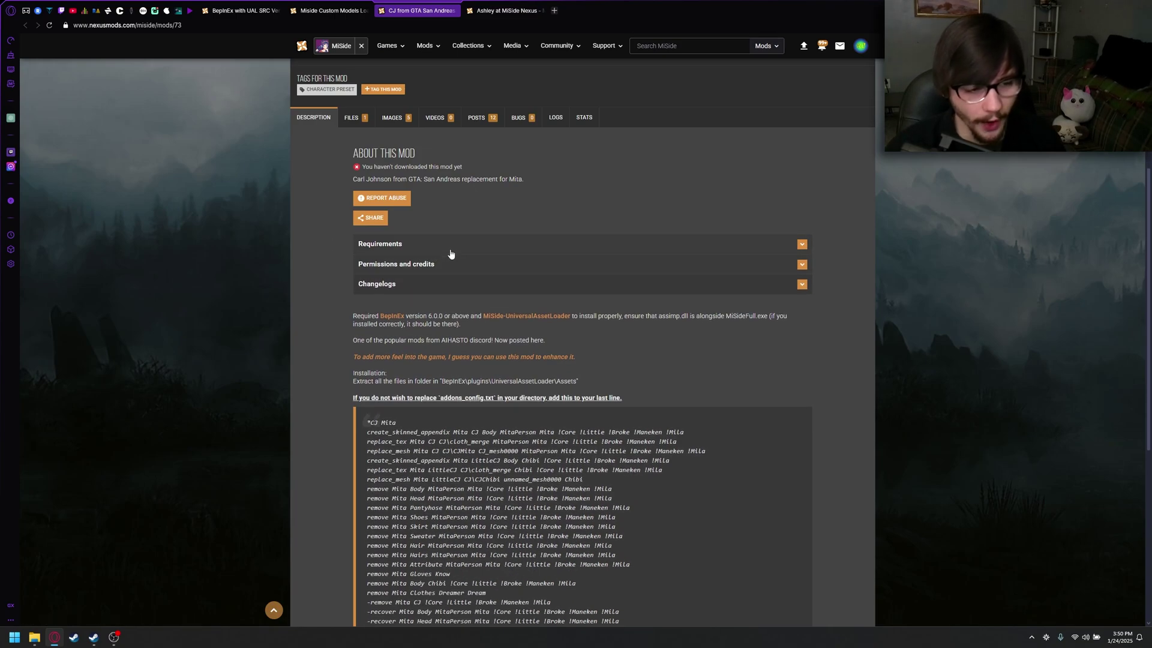
pyautogui.click(418, 248)
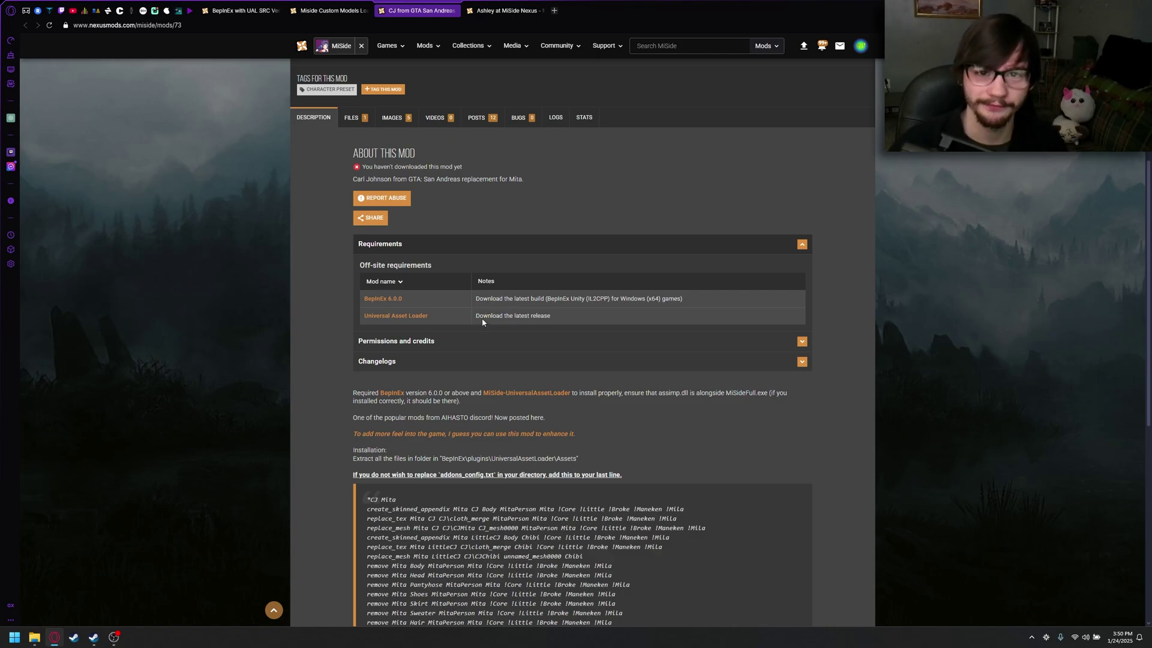
pyautogui.click(474, 245)
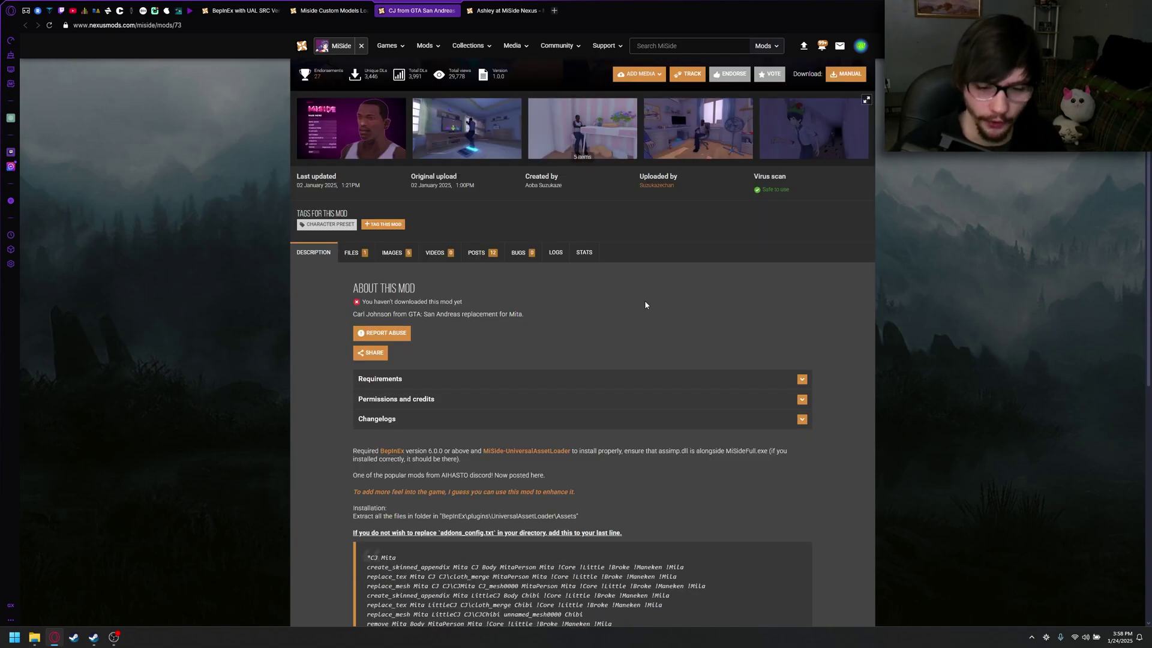
# Open MiSide's installed folder from the Steam library via Manage > Browse local files.
pyautogui.click(94, 637)
pyautogui.rightClick(40, 364)
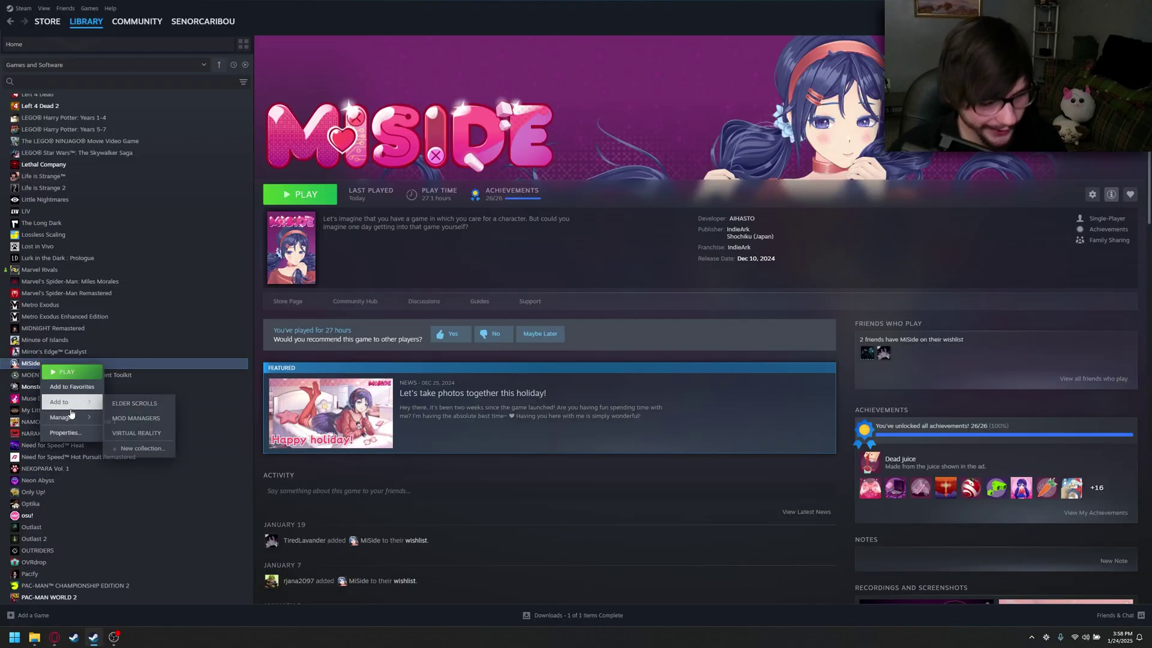
pyautogui.click(34, 637)
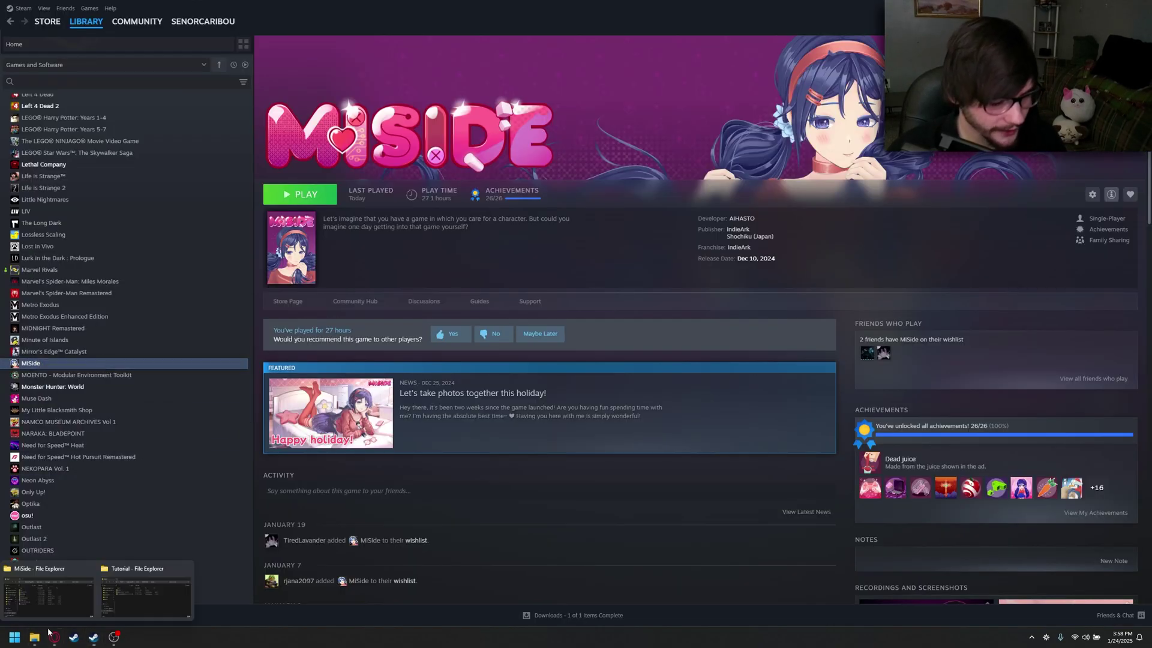
pyautogui.click(145, 591)
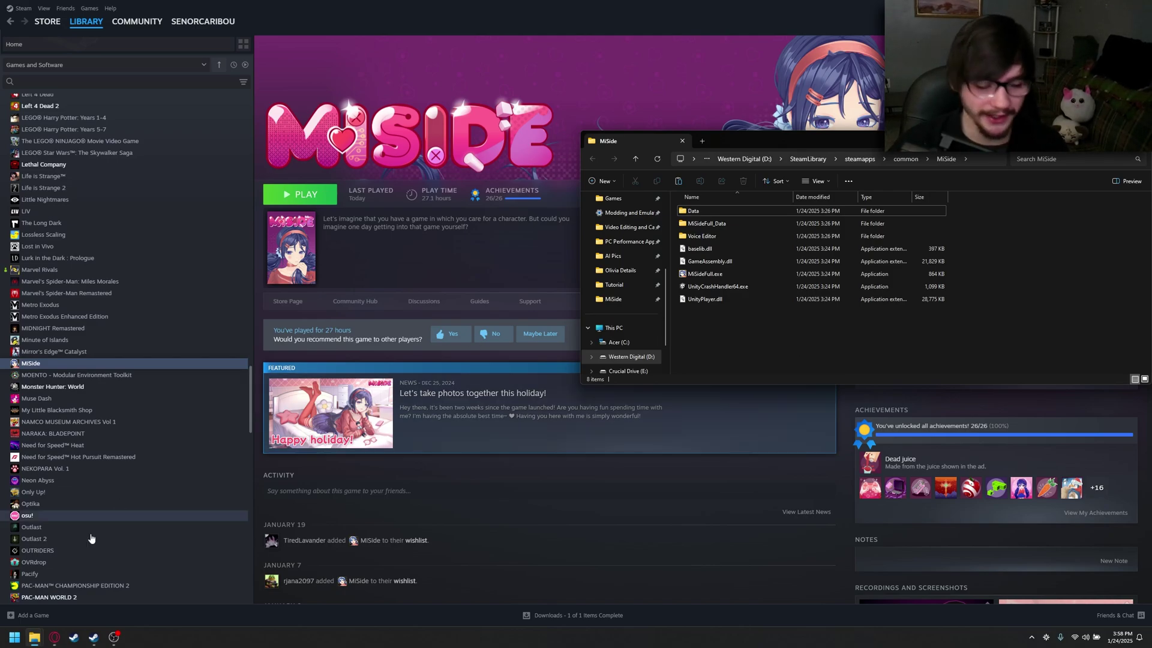
pyautogui.click(55, 638)
# Extract the BepInEx with UAL SRC v2 archive in the Tutorial folder into its own folder.
pyautogui.hotkey('ctrl', 'Tab')
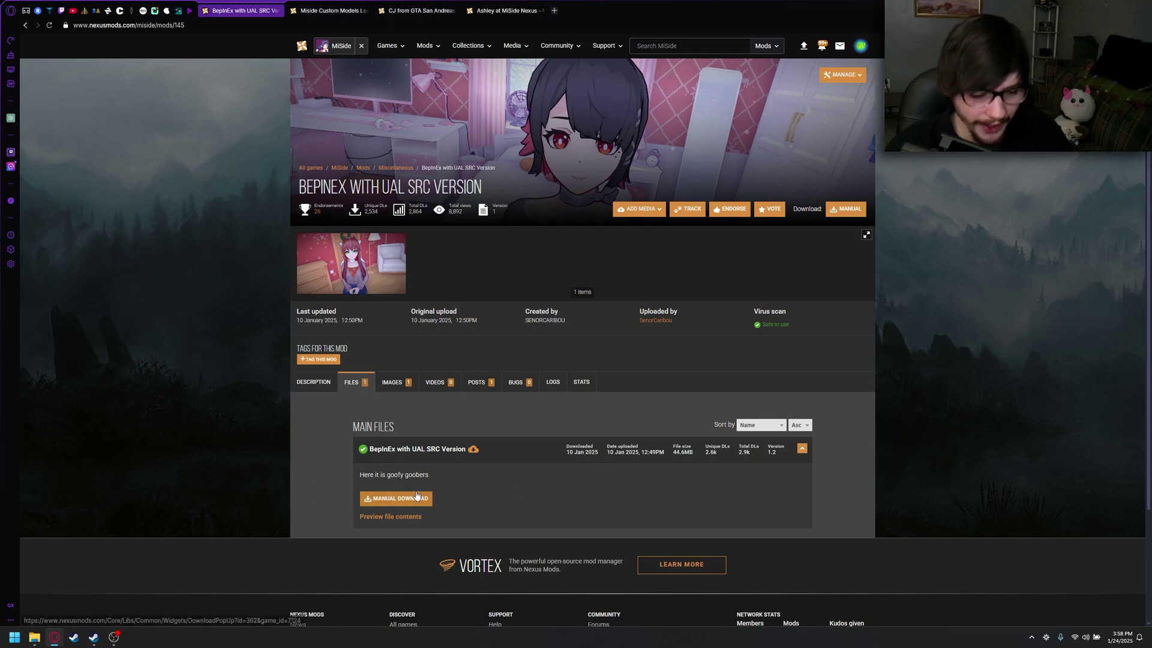
pyautogui.click(34, 637)
pyautogui.moveTo(34, 638)
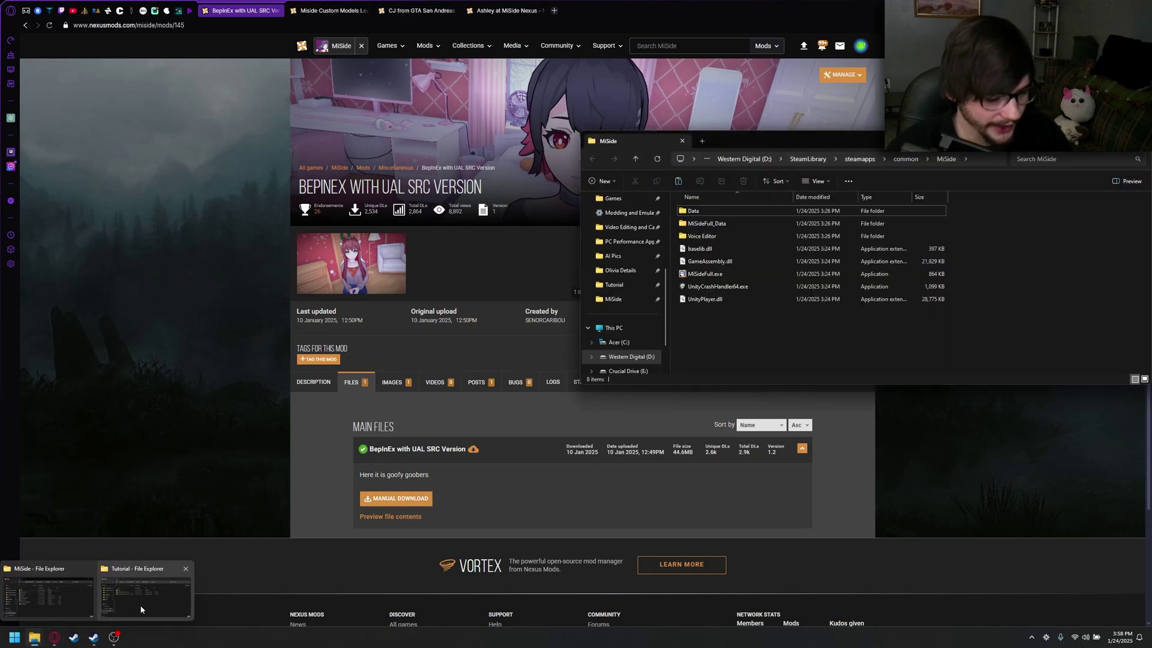
pyautogui.click(51, 591)
pyautogui.click(143, 223)
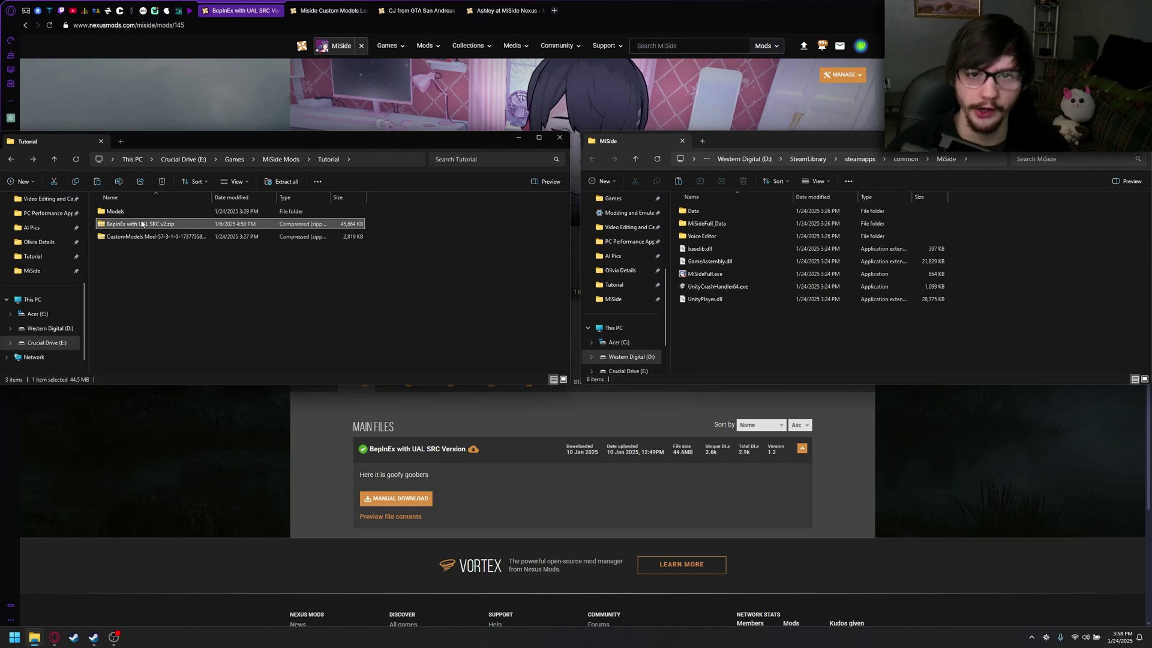
pyautogui.rightClick(140, 224)
pyautogui.moveTo(168, 442)
pyautogui.click(348, 467)
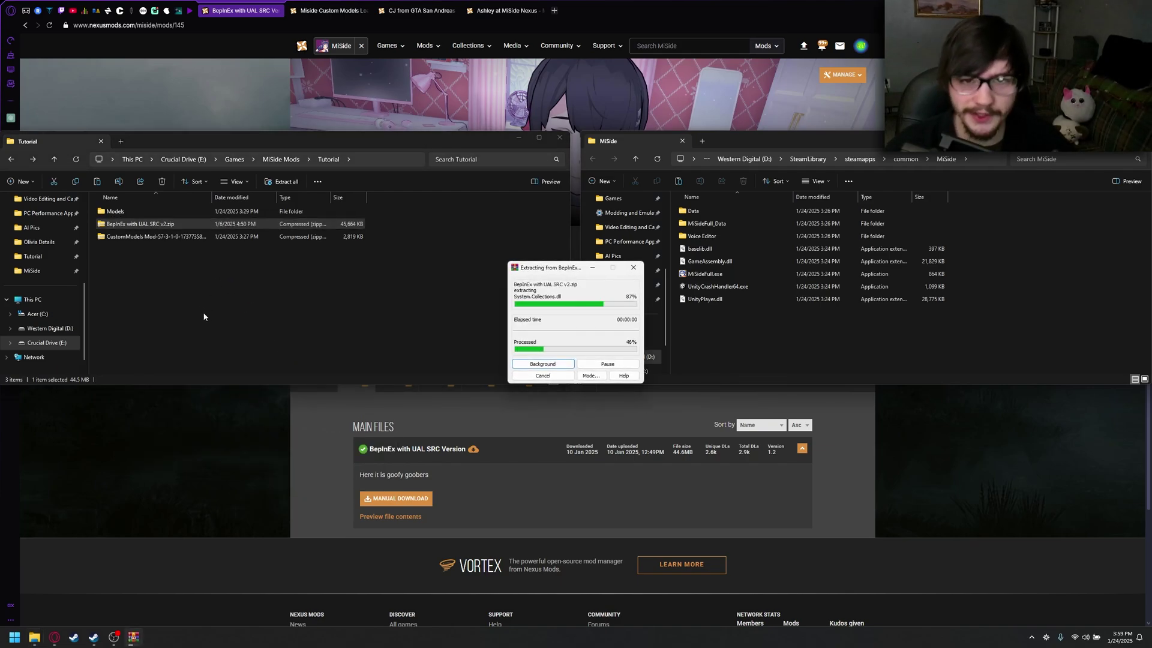
# Copy the seven files and folders from the extracted MiSide folder into the game folder.
pyautogui.doubleClick(144, 249)
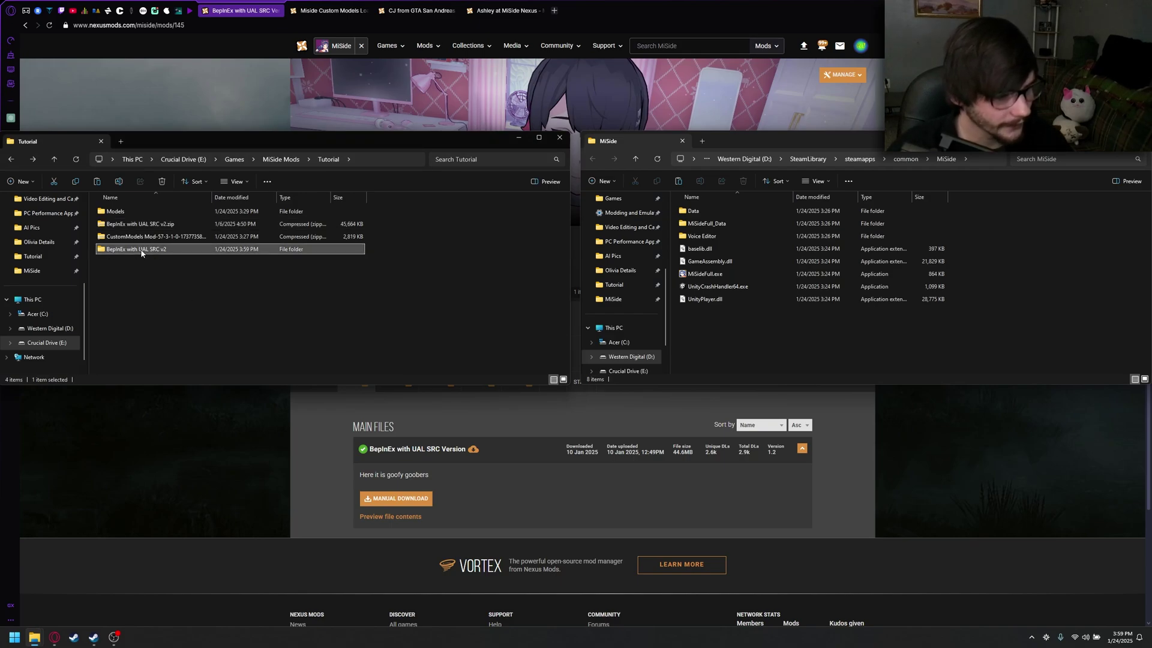
pyautogui.doubleClick(116, 213)
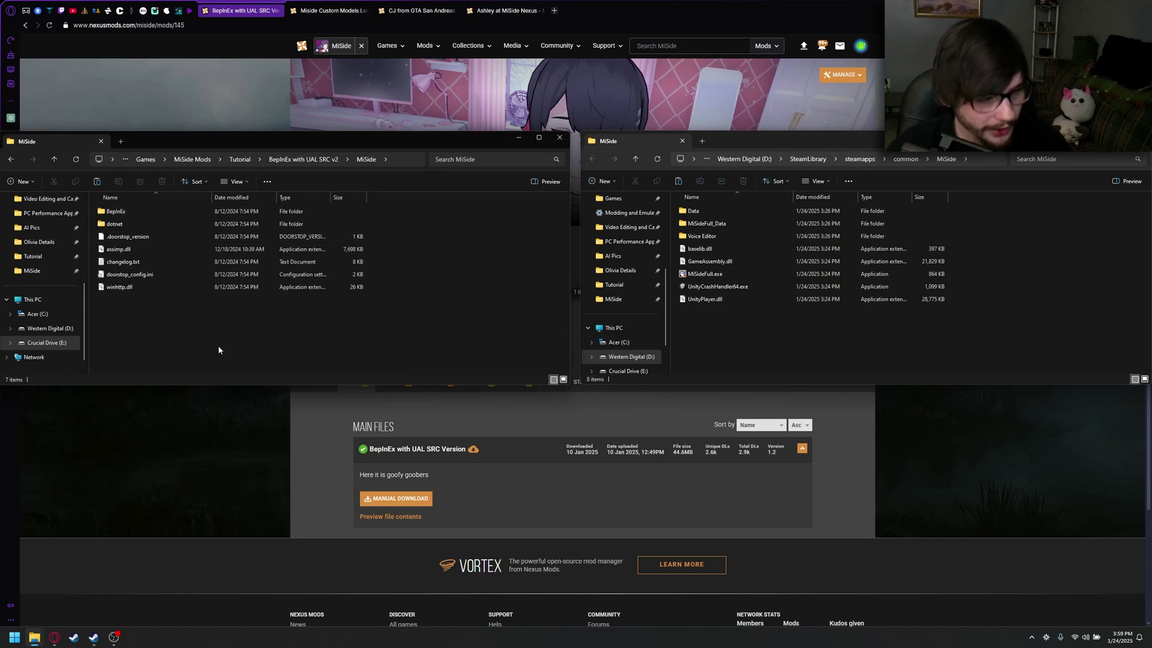
pyautogui.moveTo(390, 337); pyautogui.dragTo(736, 341)
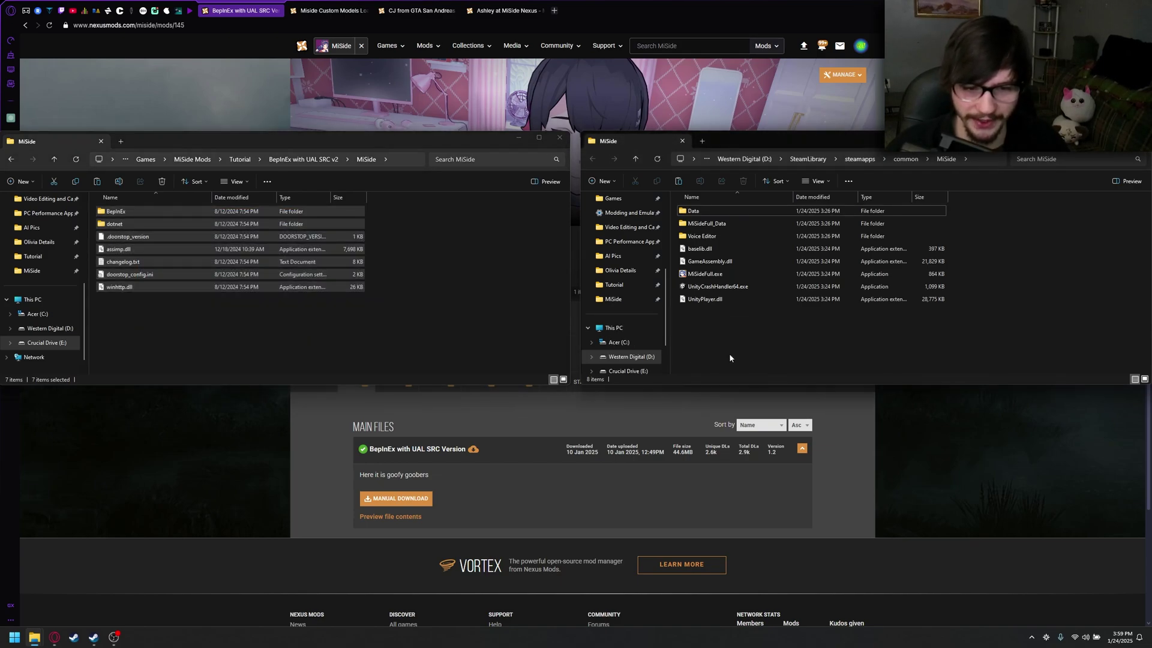
pyautogui.click(1030, 282)
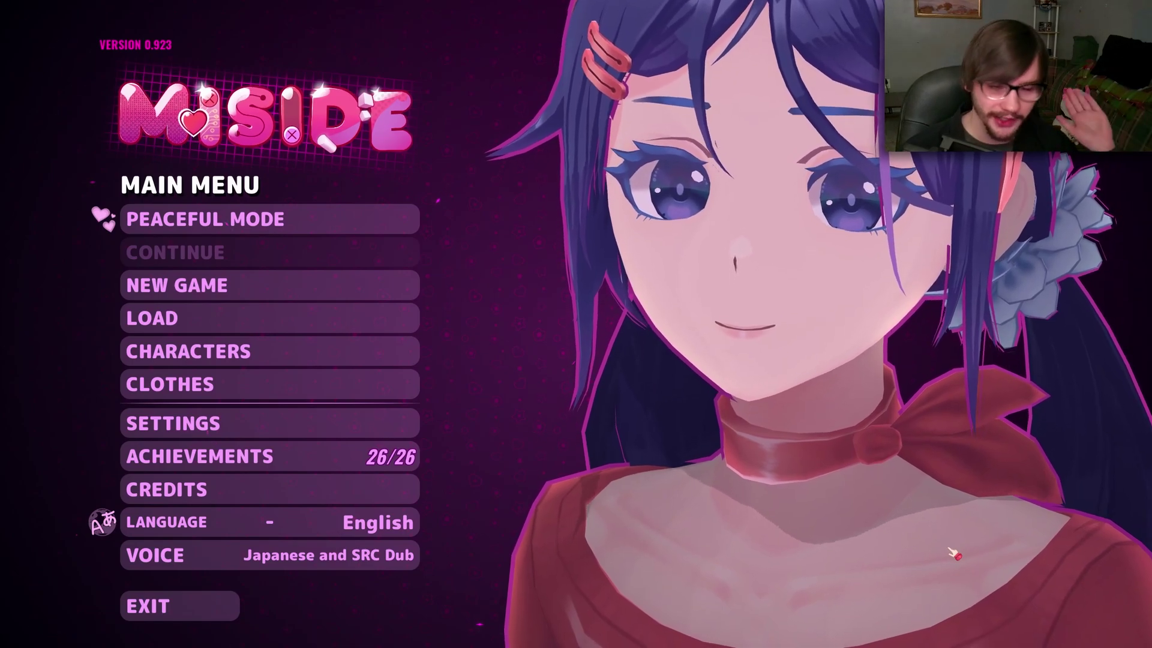
# Put the CatEars addon on the character under CLOTHES, then remove it again.
pyautogui.click(262, 387)
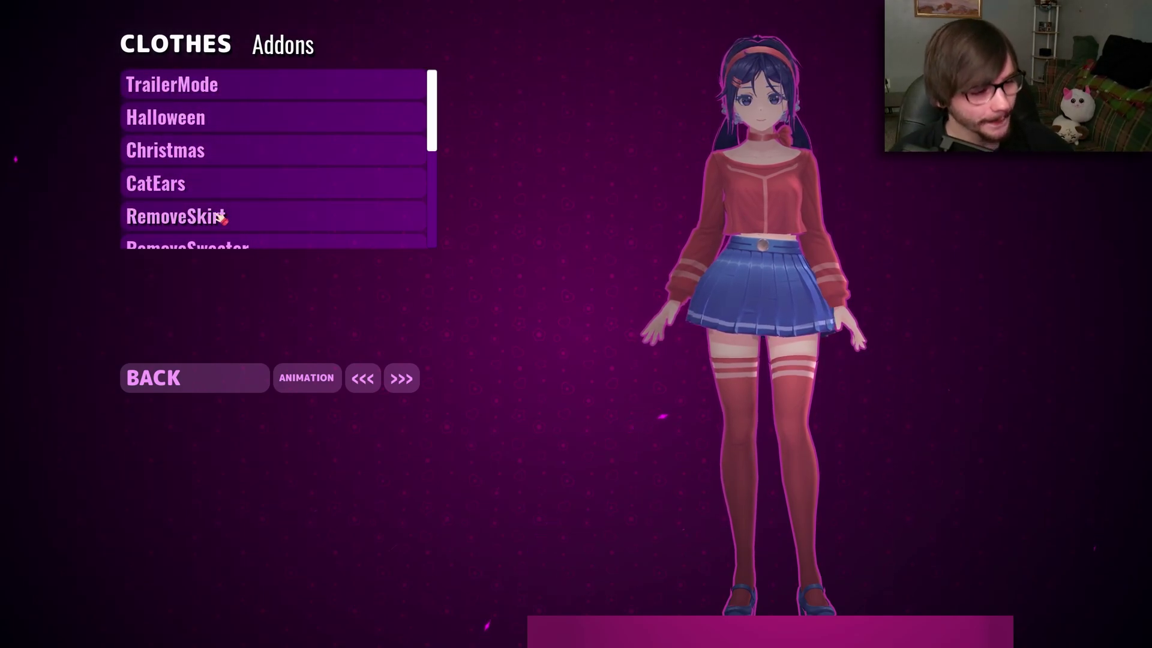
pyautogui.click(211, 187)
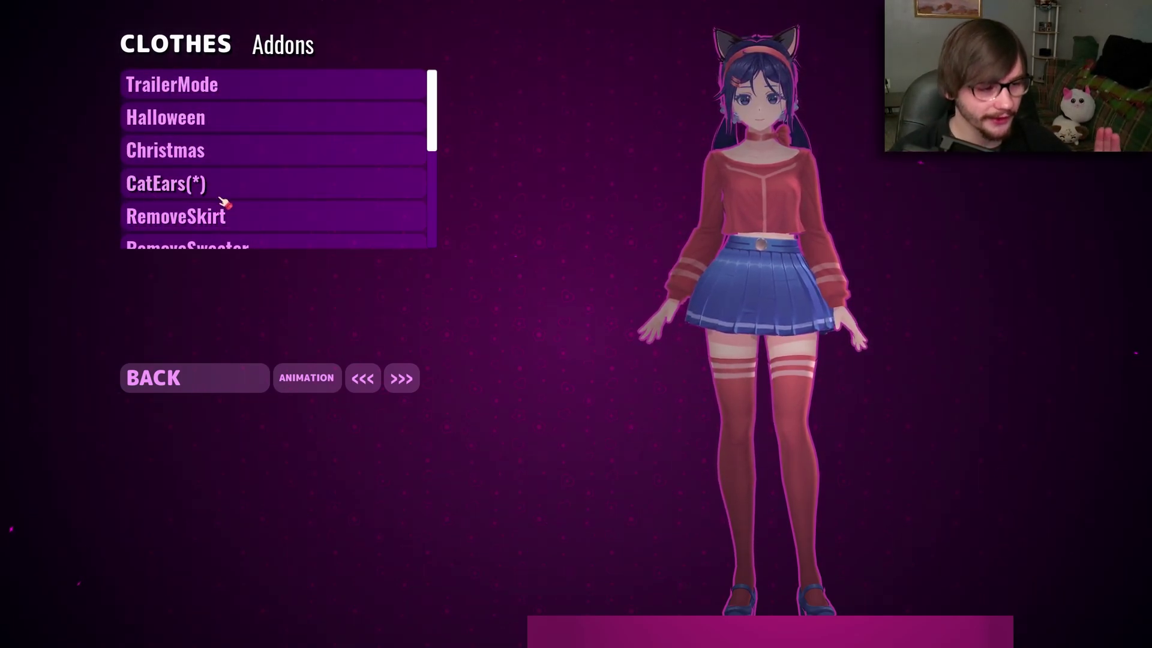
pyautogui.scroll(-5, 231, 199)
pyautogui.scroll(5, 246, 213)
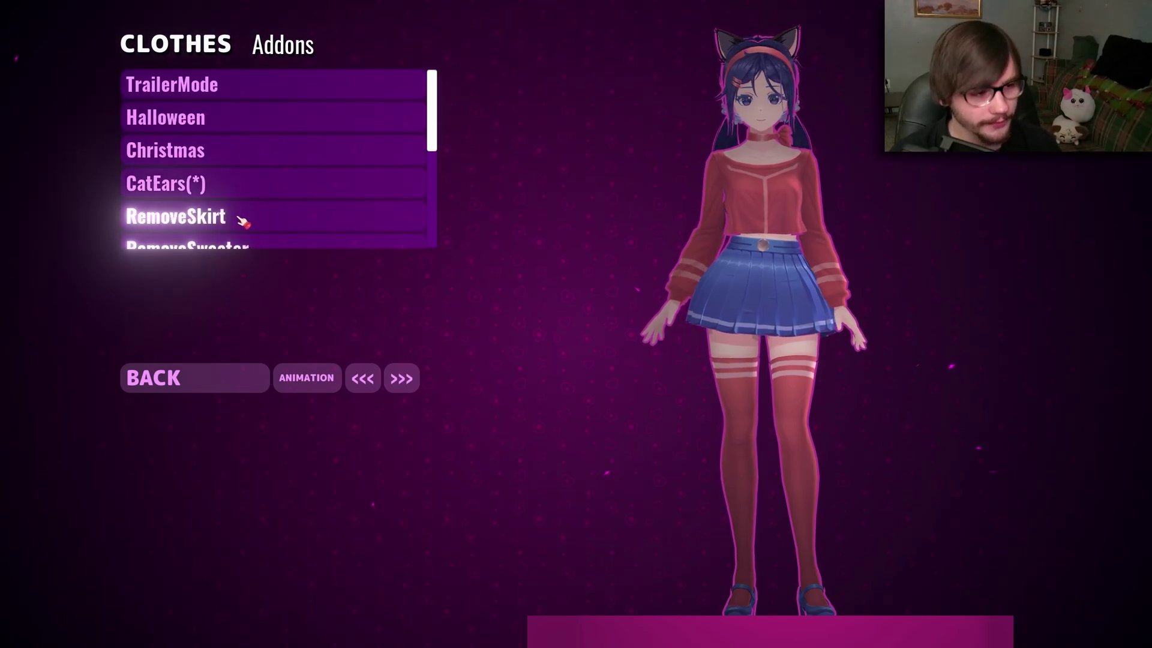
pyautogui.click(219, 185)
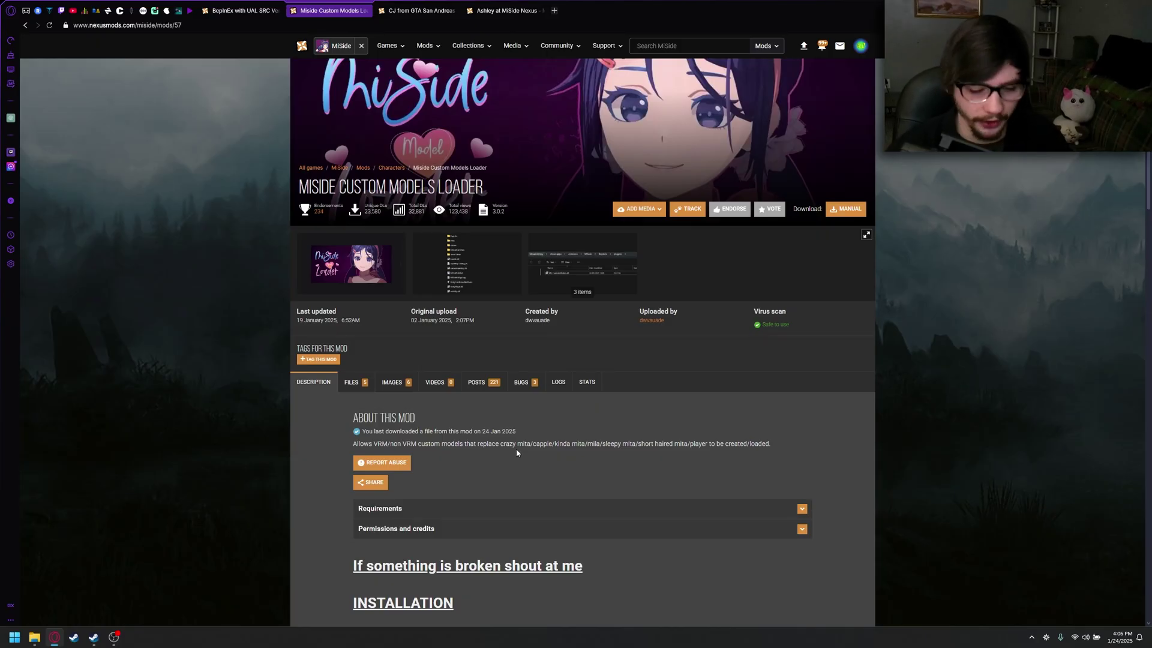
# Check the Custom Models Loader's files, then bring up the MiSide and Tutorial folders.
pyautogui.click(352, 384)
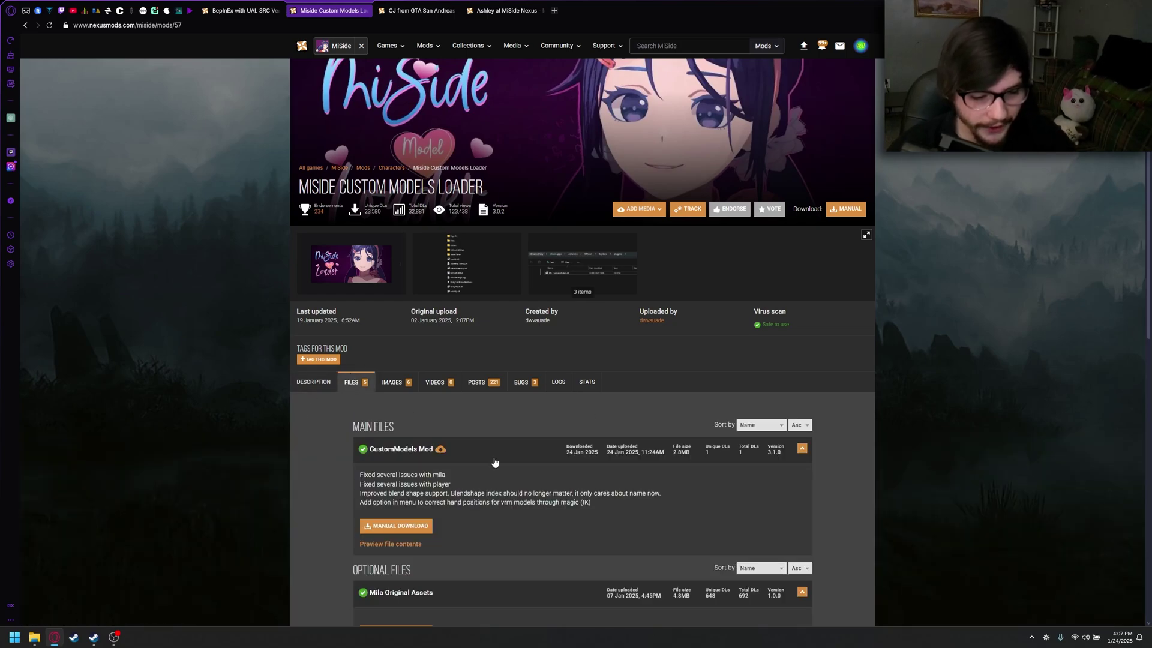
pyautogui.click(313, 382)
pyautogui.click(34, 638)
pyautogui.click(142, 588)
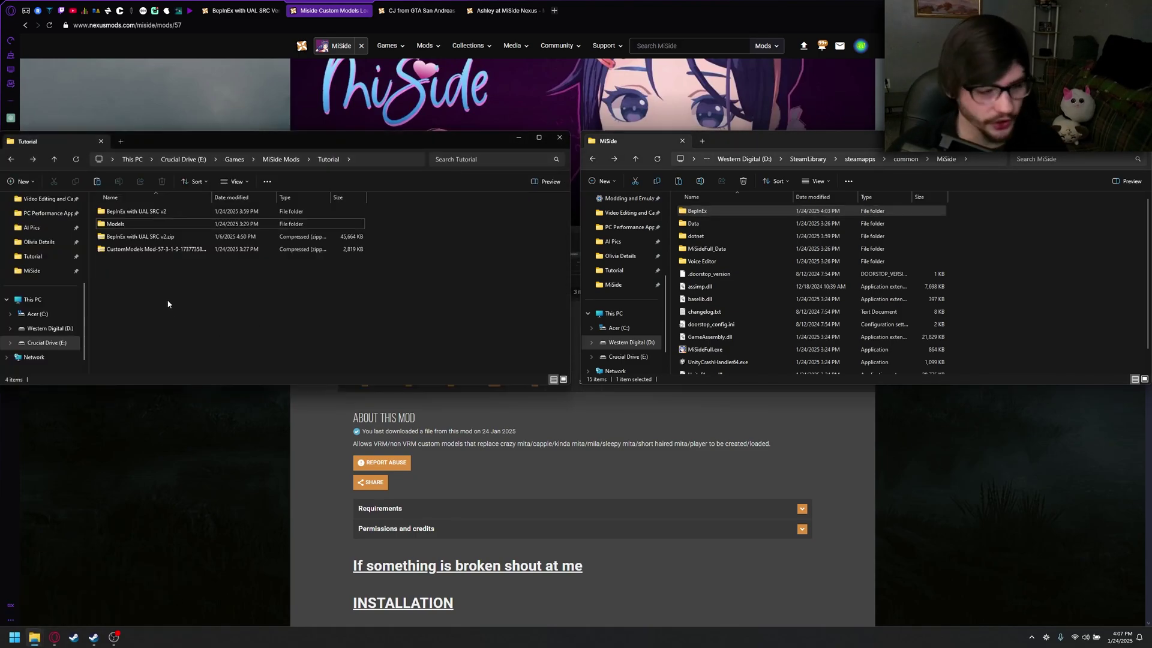
# Extract the CustomModels archive into its own folder and open it.
pyautogui.click(127, 251)
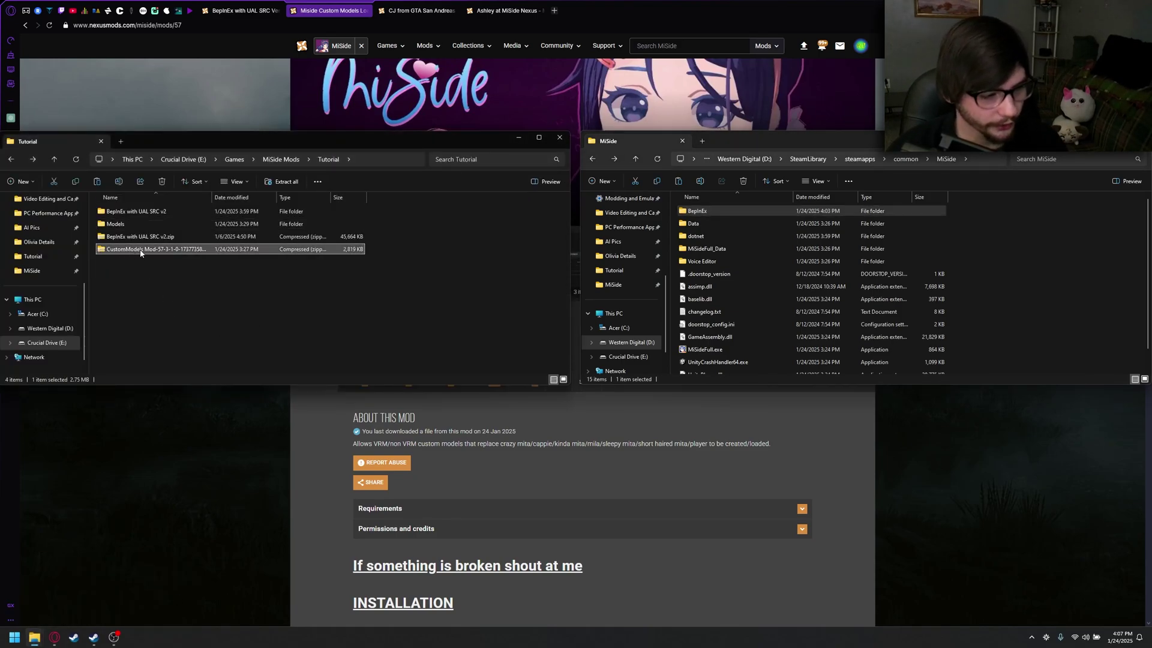
pyautogui.rightClick(124, 254)
pyautogui.moveTo(157, 471)
pyautogui.click(324, 502)
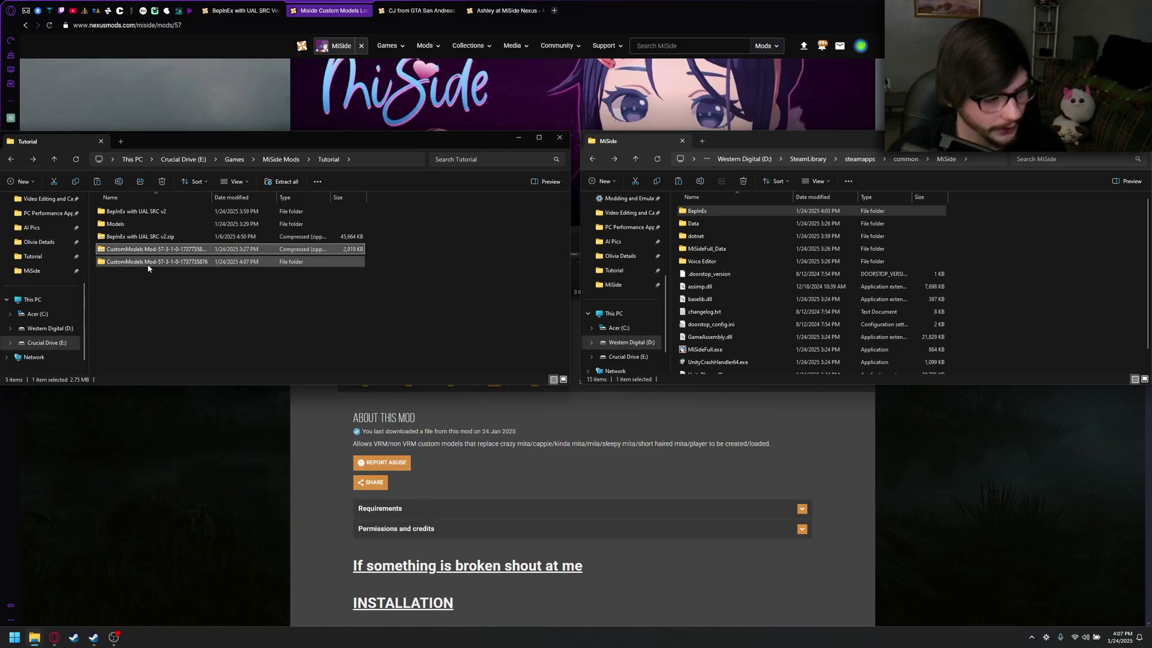
pyautogui.doubleClick(186, 262)
# Copy MS_CustomModels.dll and UniverseLib.BIE.IL2CPP.Interop.dll into MiSide's BepInEx\plugins folder.
pyautogui.click(1014, 296)
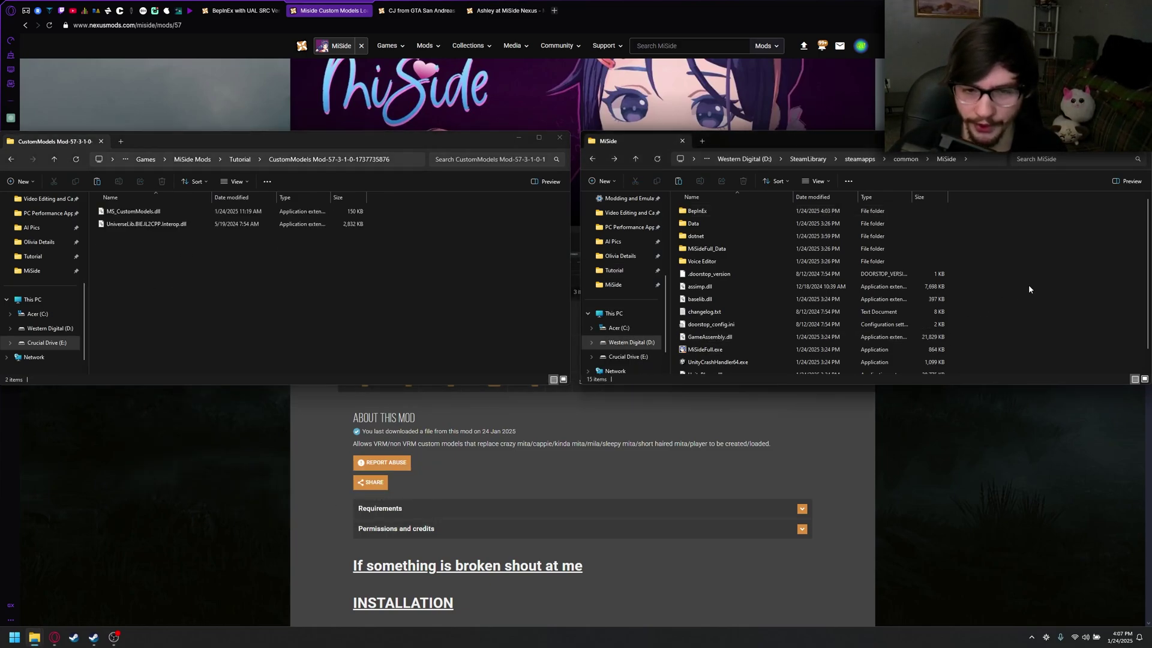
pyautogui.doubleClick(717, 210)
pyautogui.doubleClick(712, 274)
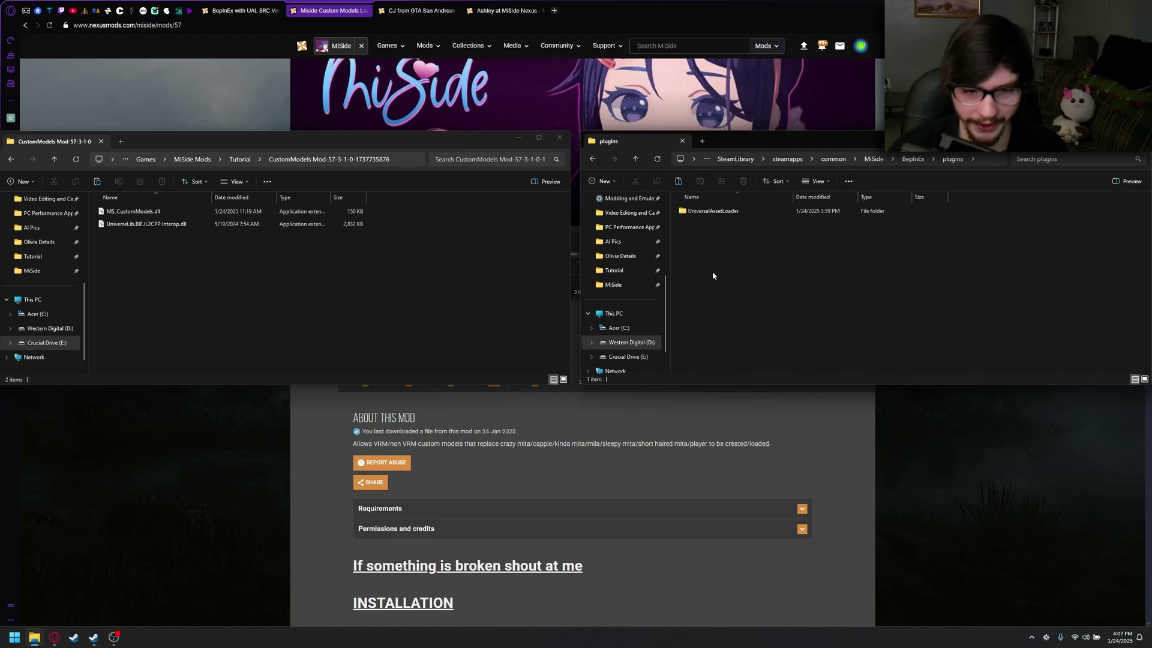
pyautogui.moveTo(196, 294); pyautogui.dragTo(146, 218)
pyautogui.moveTo(145, 265); pyautogui.dragTo(808, 323)
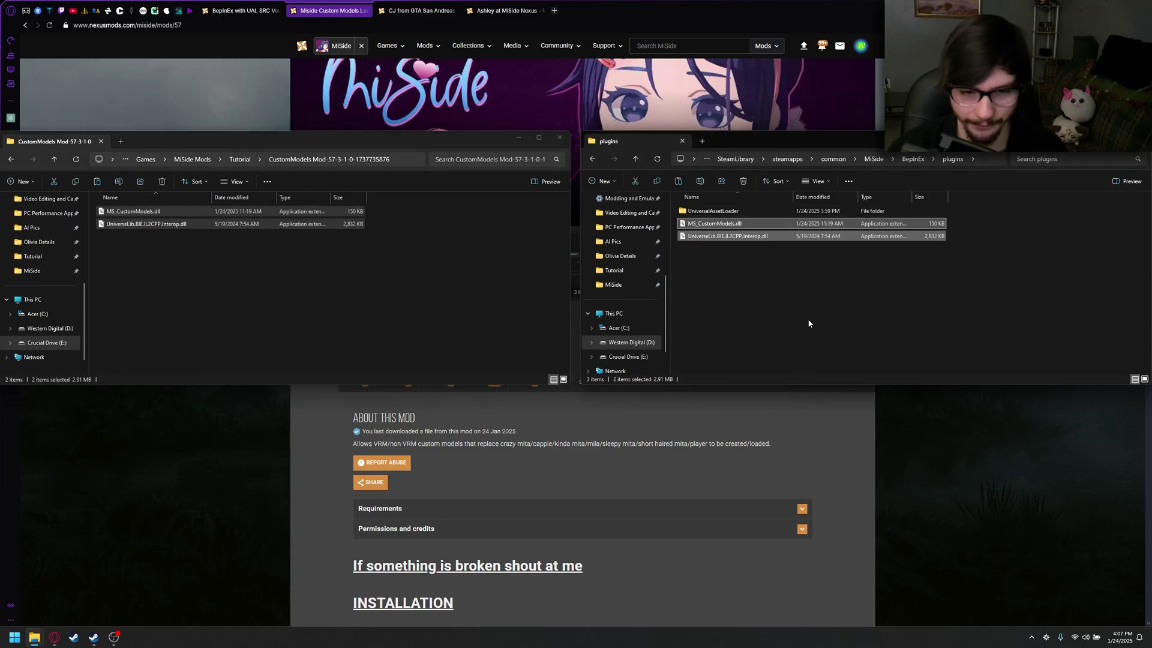
pyautogui.click(846, 328)
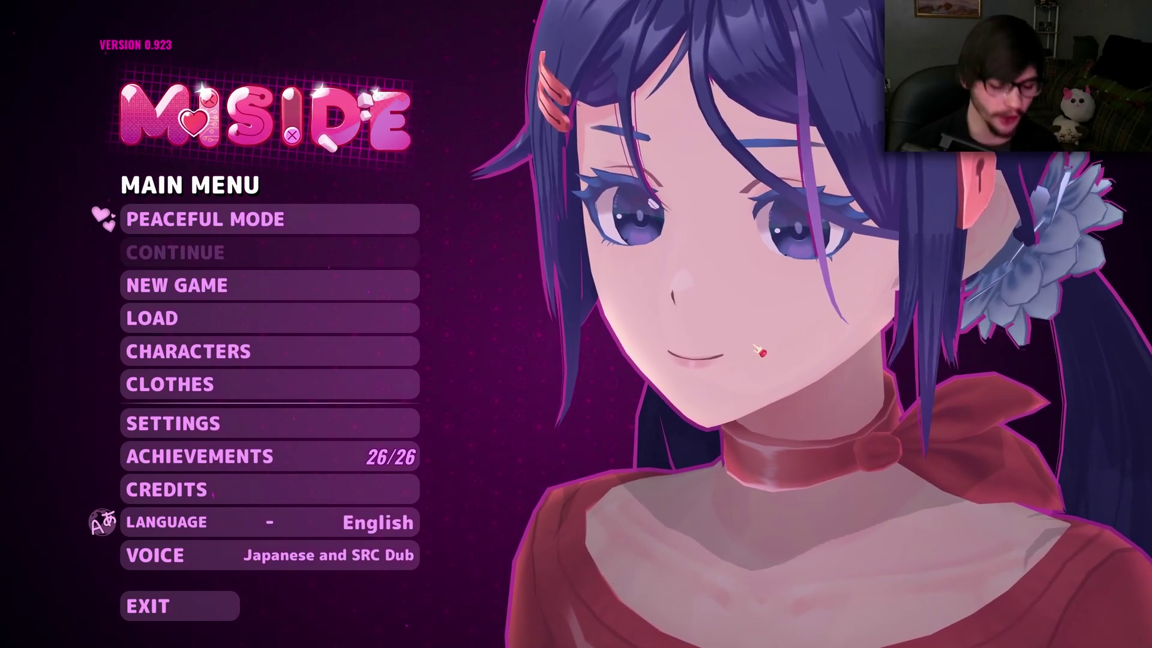
# Open the MiSide Custom Models panel with F1 and move it slightly up.
pyautogui.press('F1')
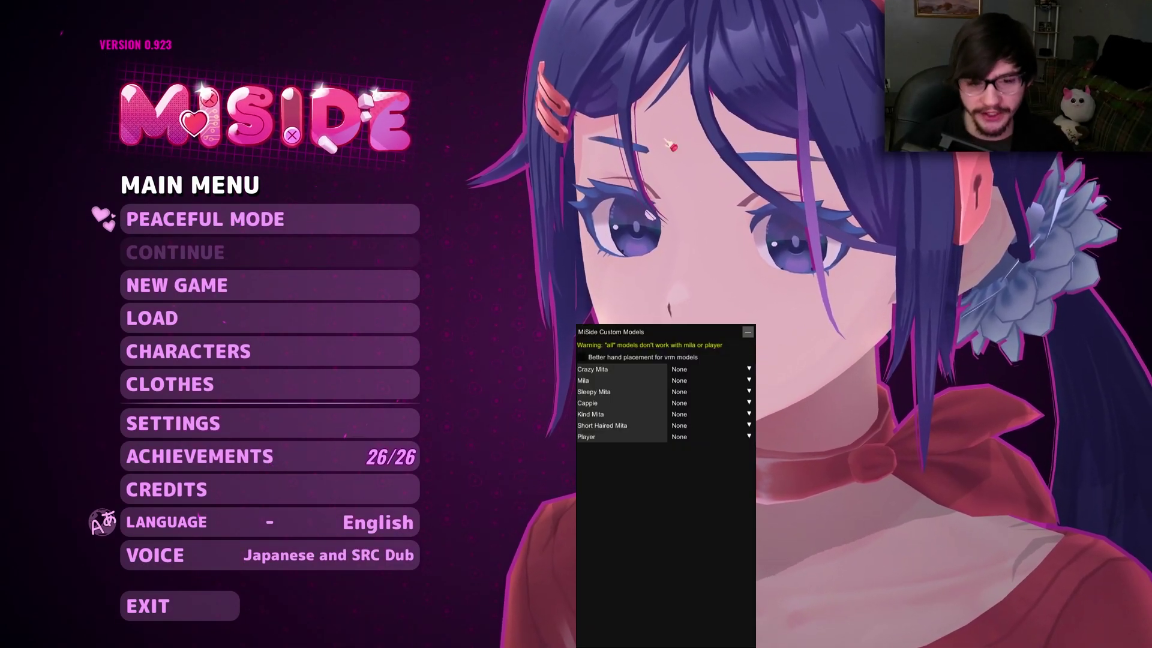
pyautogui.moveTo(594, 333)
pyautogui.mouseDown()
pyautogui.moveTo(585, 282)
pyautogui.moveTo(601, 318)
pyautogui.mouseUp()
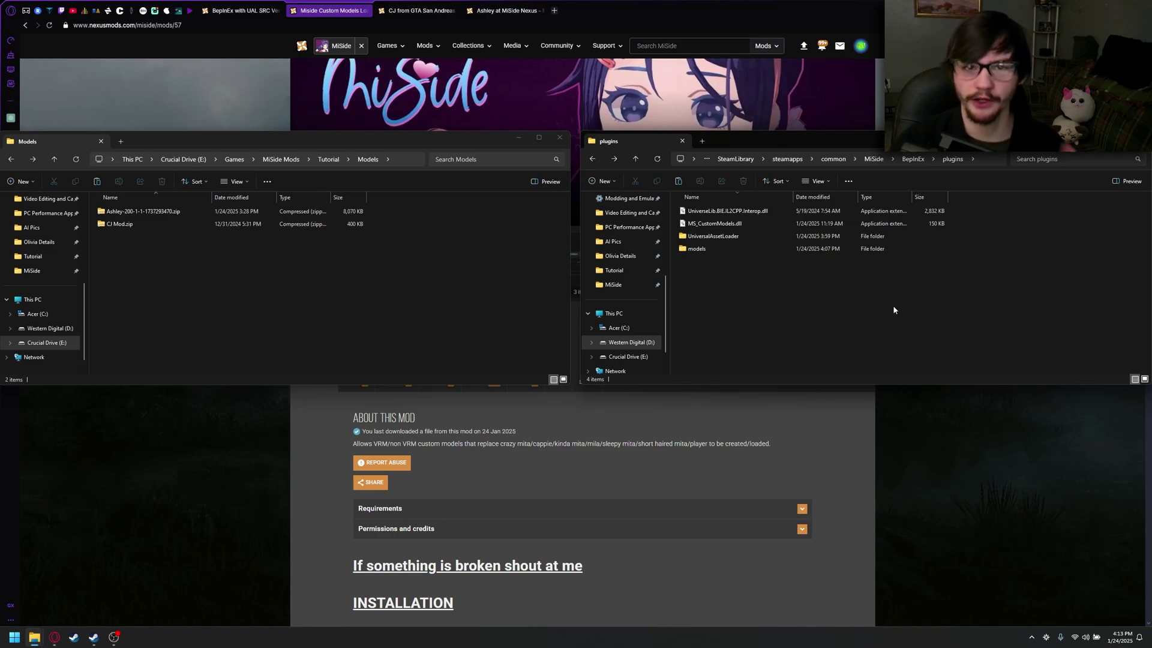
# Check the new plugins\models folder, then extract the Ashley model archive.
pyautogui.doubleClick(697, 248)
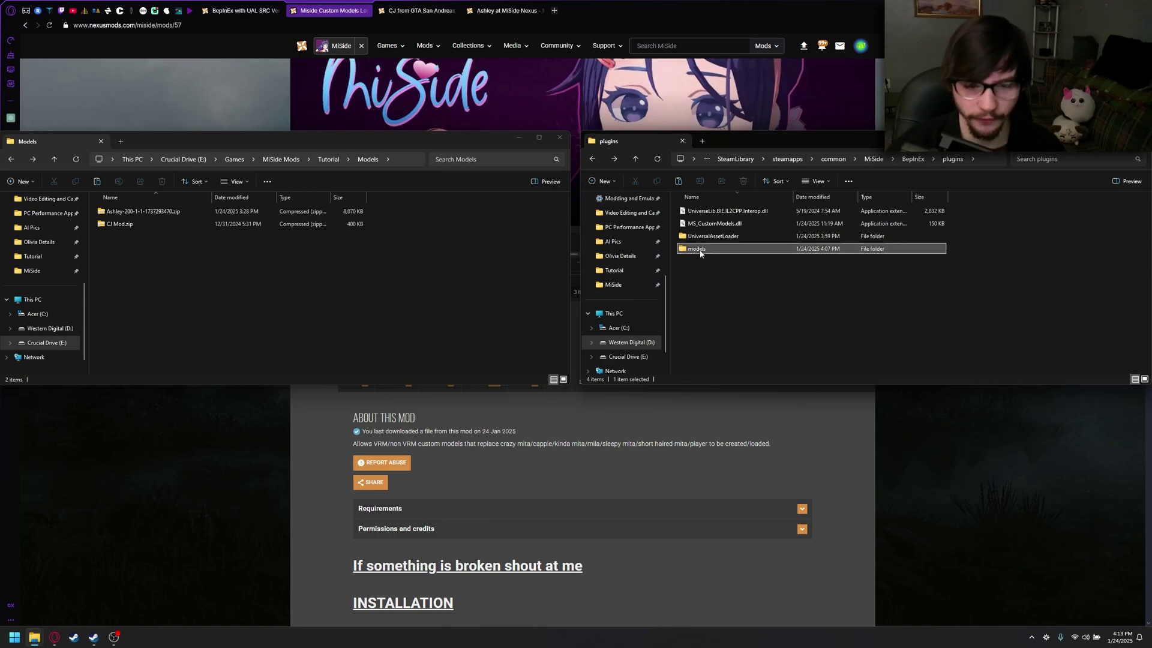
pyautogui.hotkey('alt', 'Left')
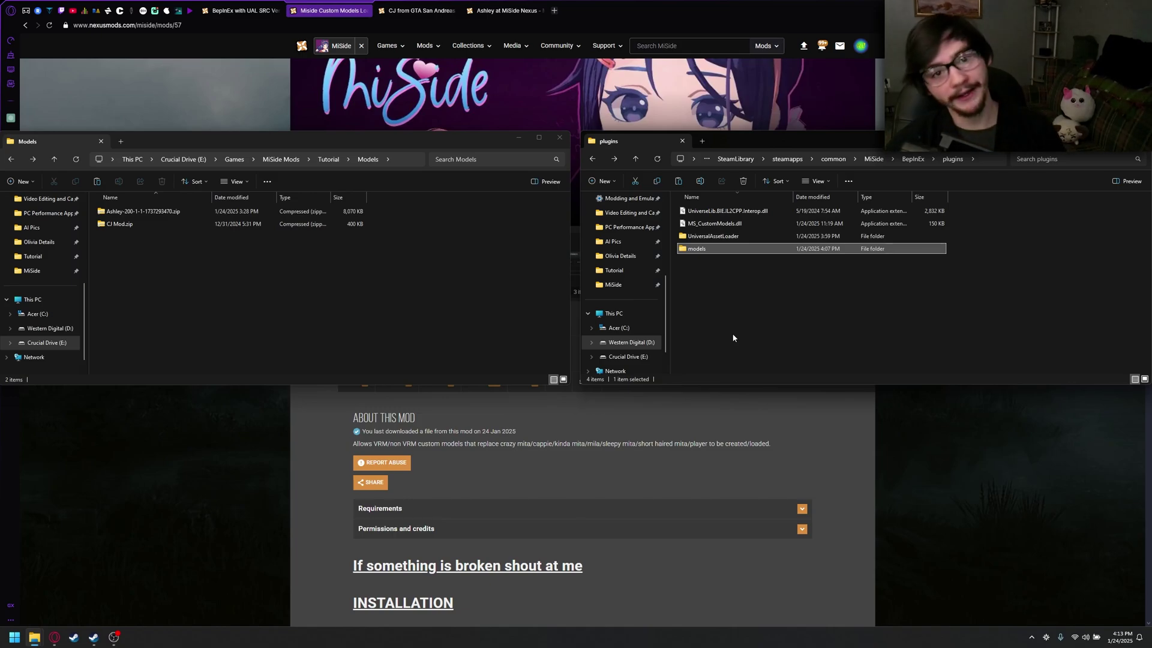
pyautogui.click(730, 327)
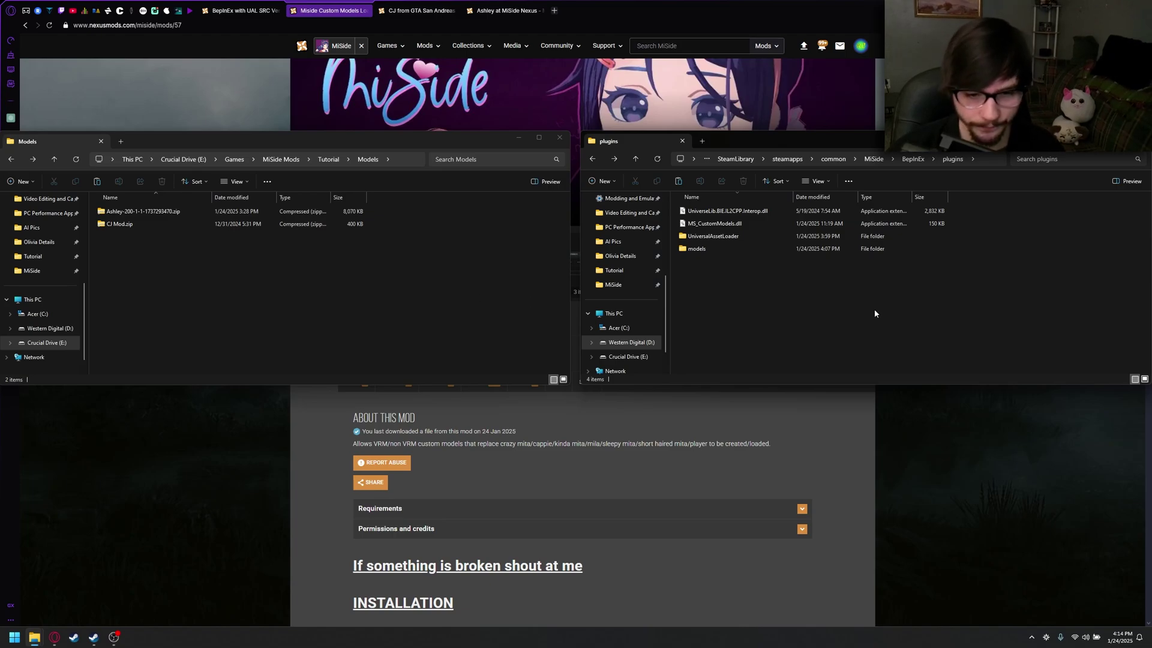
pyautogui.rightClick(126, 212)
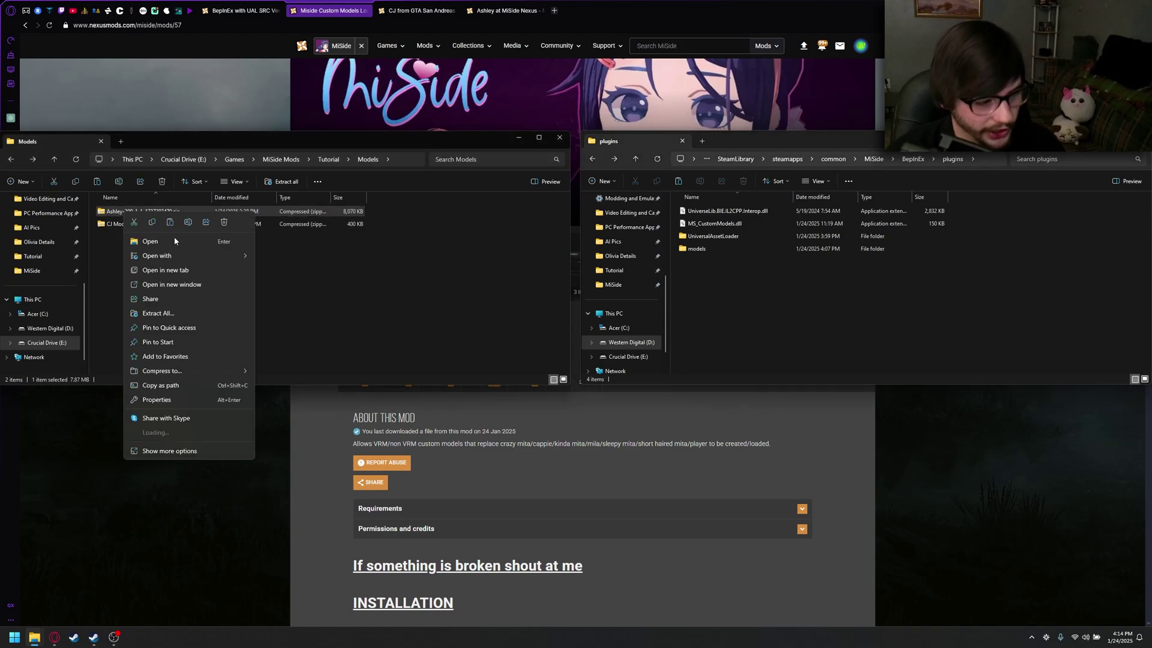
pyautogui.moveTo(171, 431)
pyautogui.click(318, 463)
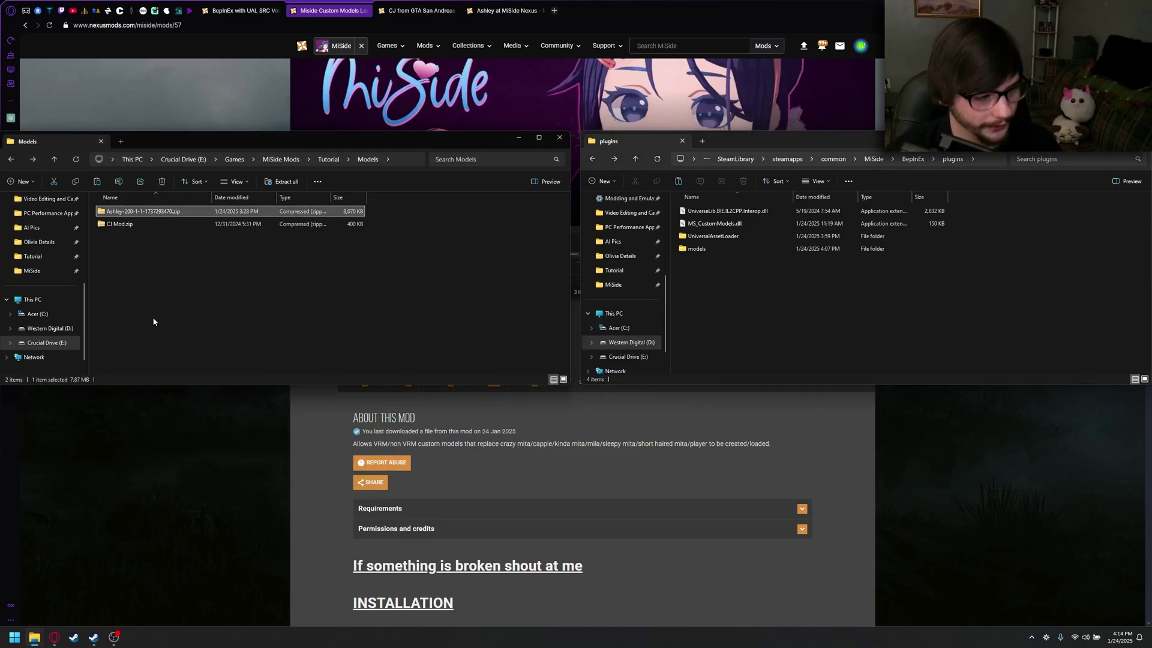
# Copy both leyley model files from the Ashley mod's models\all into the game's models\all folder.
pyautogui.doubleClick(138, 238)
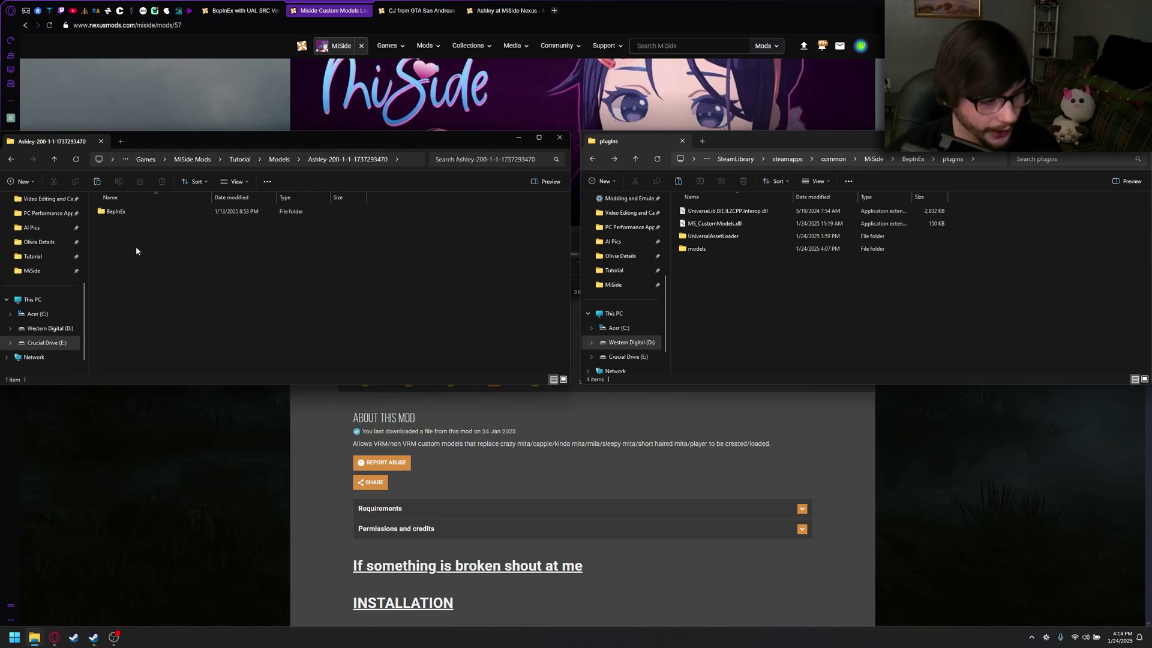
pyautogui.doubleClick(136, 211)
pyautogui.doubleClick(136, 211)
pyautogui.doubleClick(135, 212)
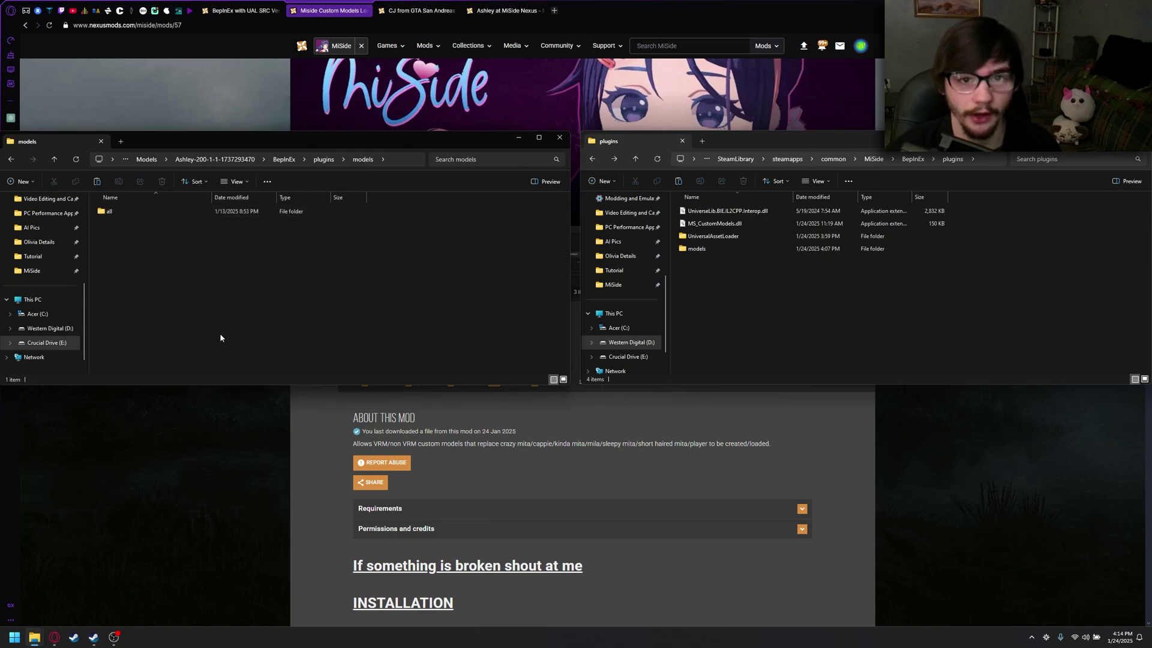
pyautogui.doubleClick(704, 249)
pyautogui.doubleClick(707, 211)
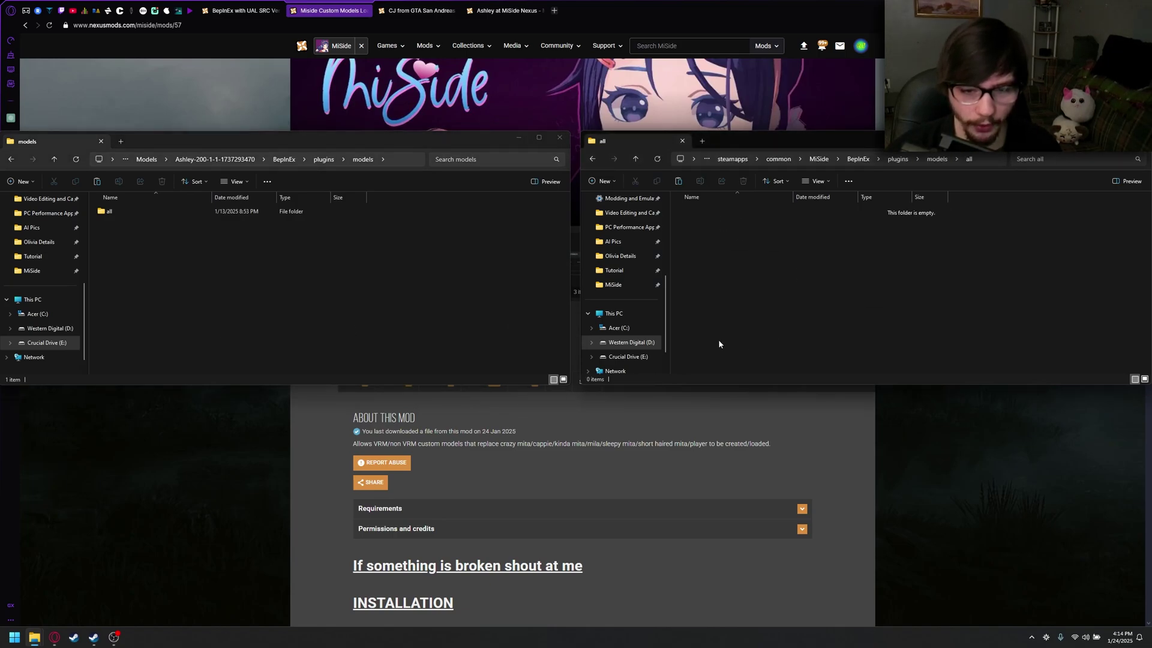
pyautogui.doubleClick(109, 211)
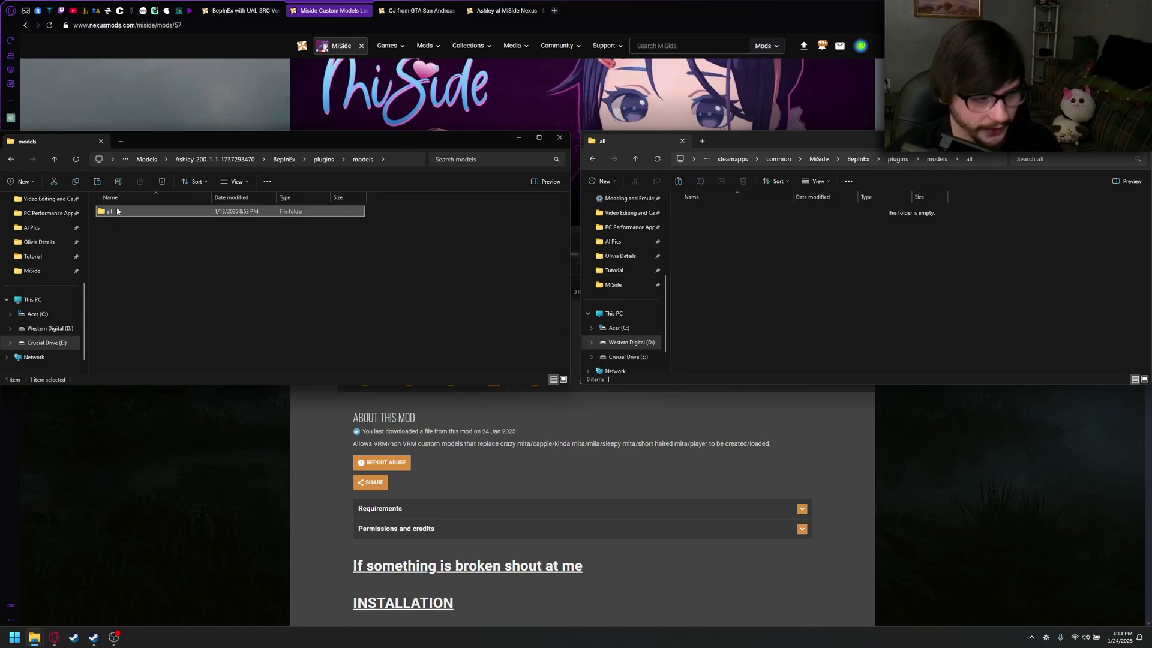
pyautogui.moveTo(205, 290); pyautogui.dragTo(840, 286)
pyautogui.click(770, 301)
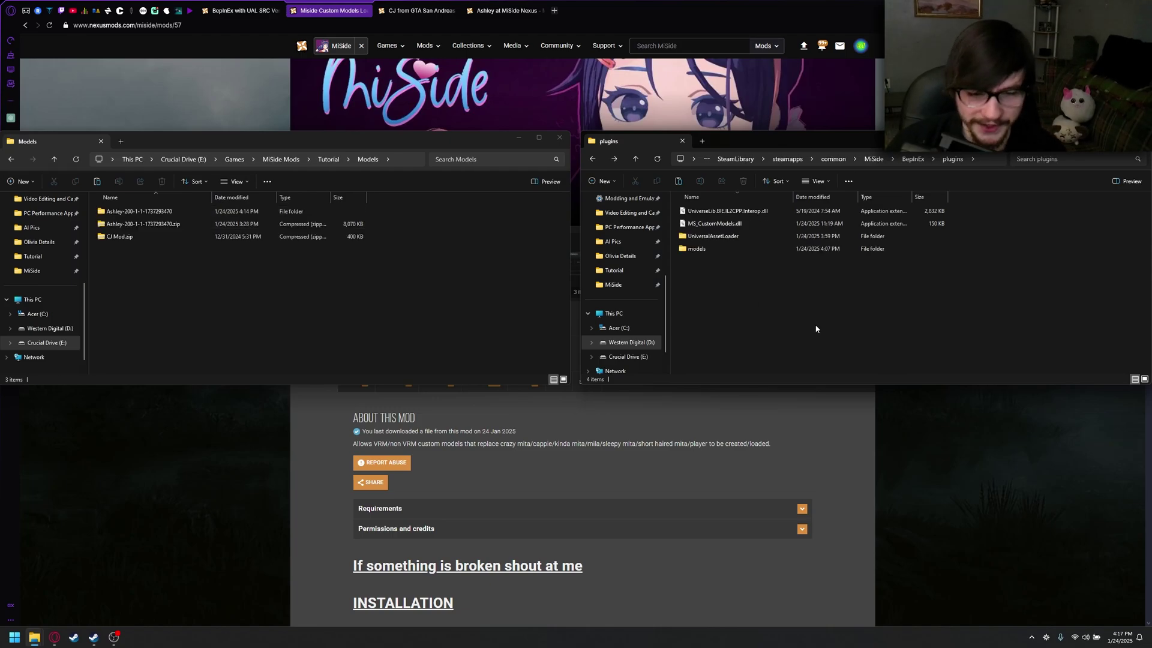
# Extract the CJ Mod archive and open the game's UniversalAssetLoader\Assets folder.
pyautogui.click(242, 319)
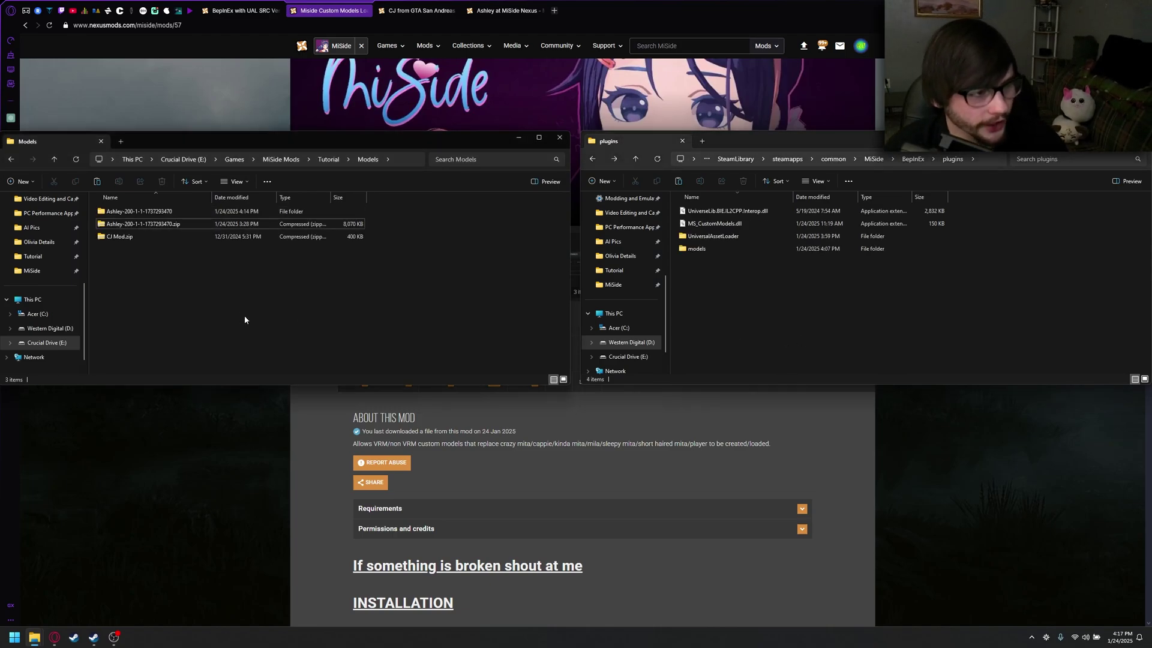
pyautogui.click(119, 237)
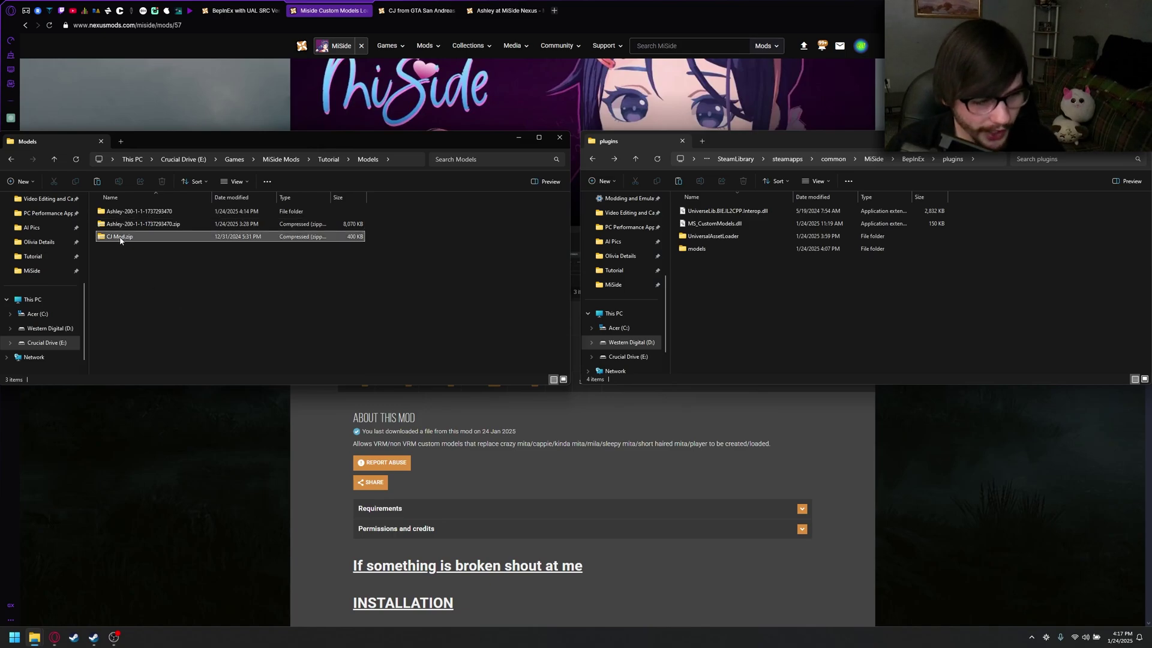
pyautogui.rightClick(118, 239)
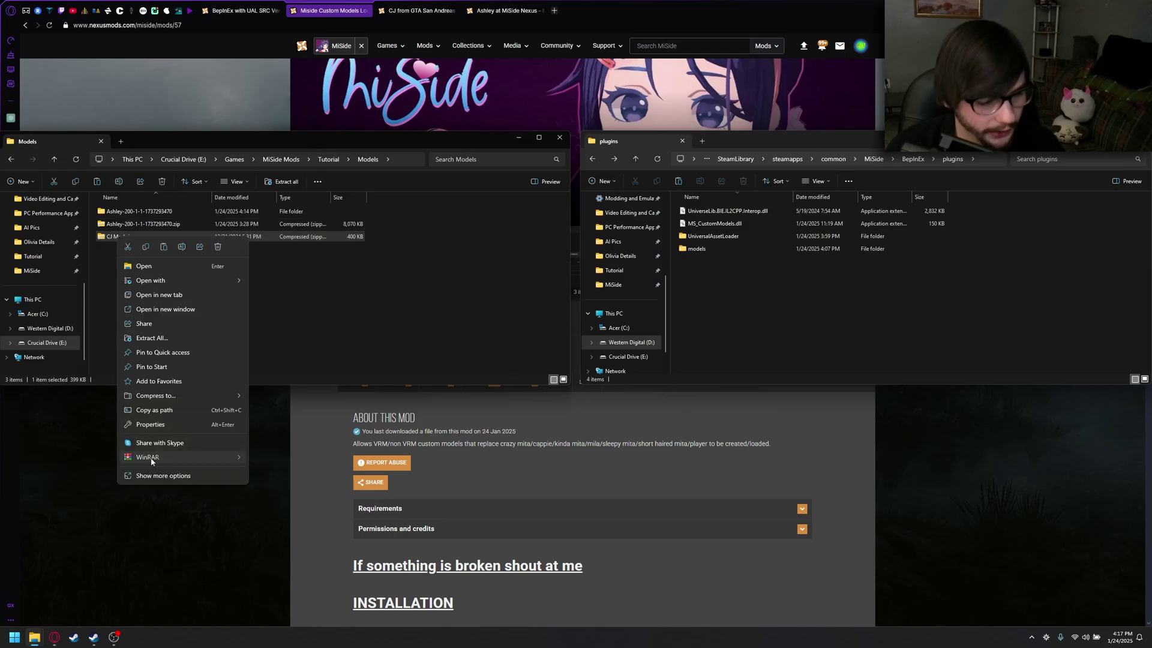
pyautogui.click(334, 442)
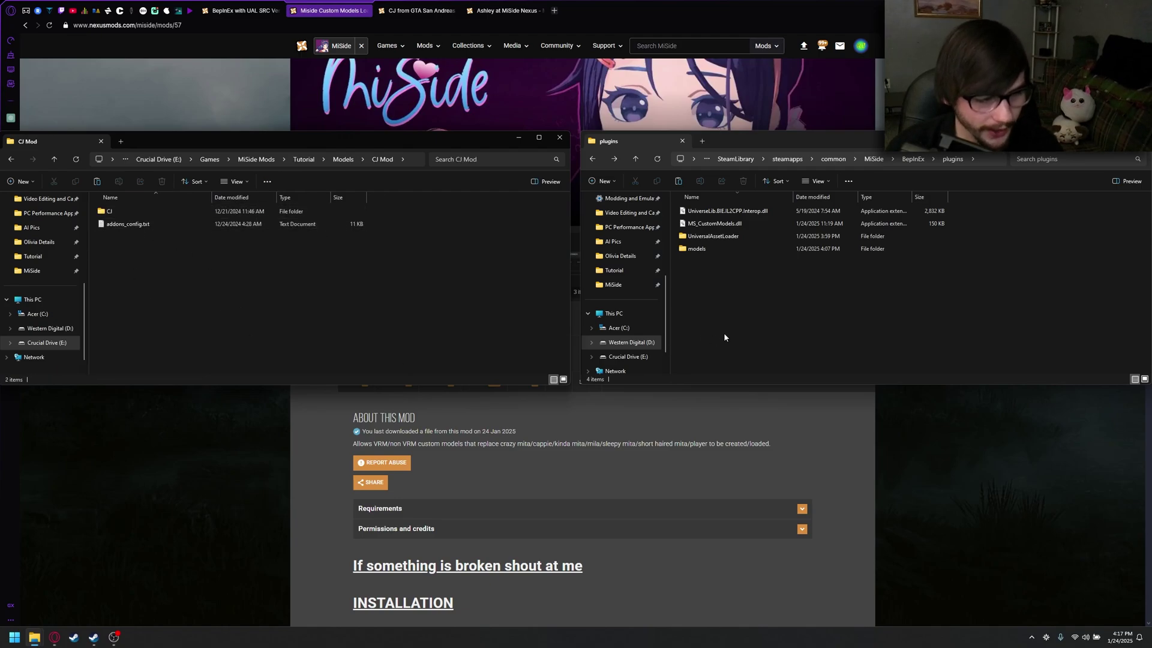
pyautogui.click(760, 330)
pyautogui.doubleClick(727, 236)
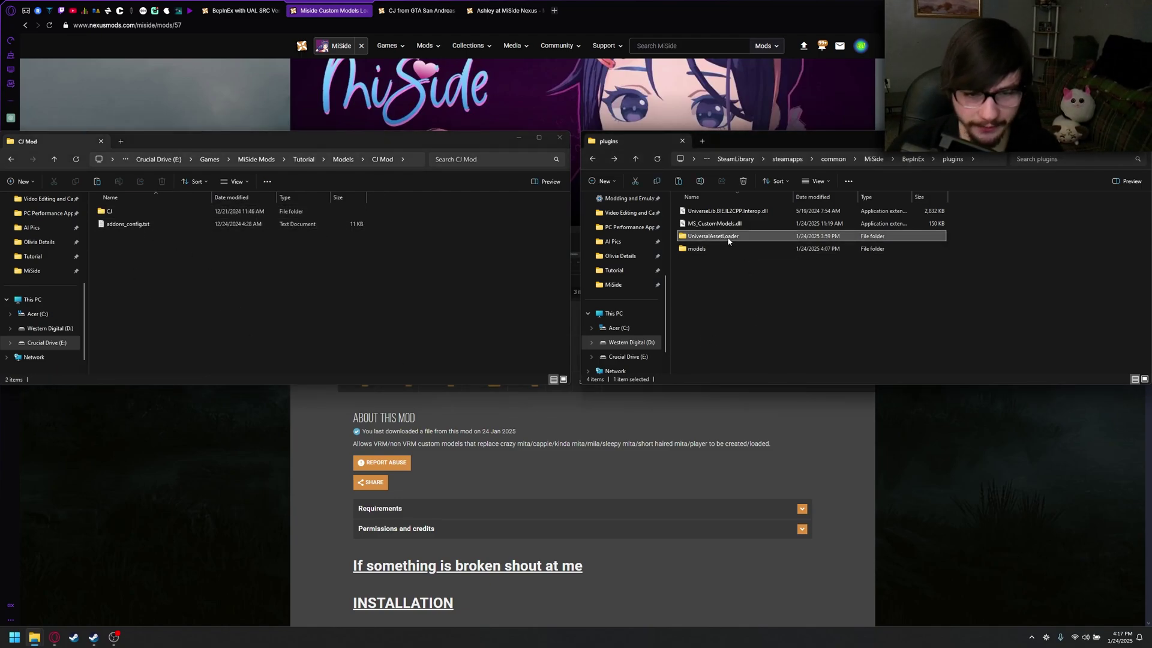
pyautogui.doubleClick(714, 213)
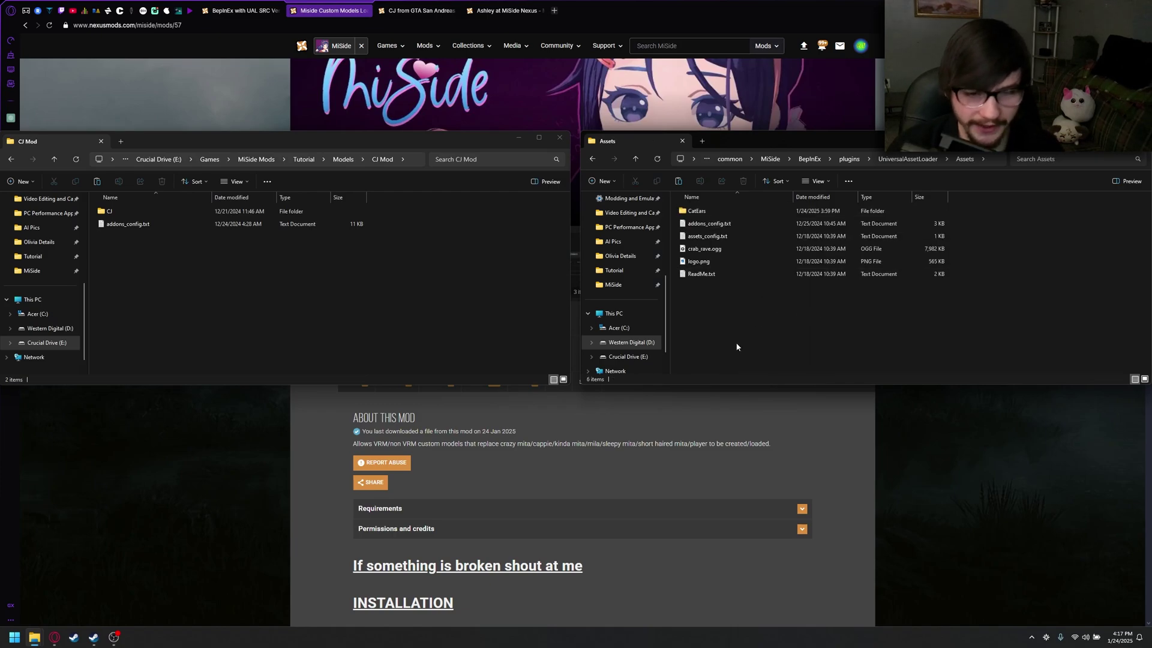
# Copy the CJ folder from the extracted CJ Mod into the Assets folder.
pyautogui.click(109, 211)
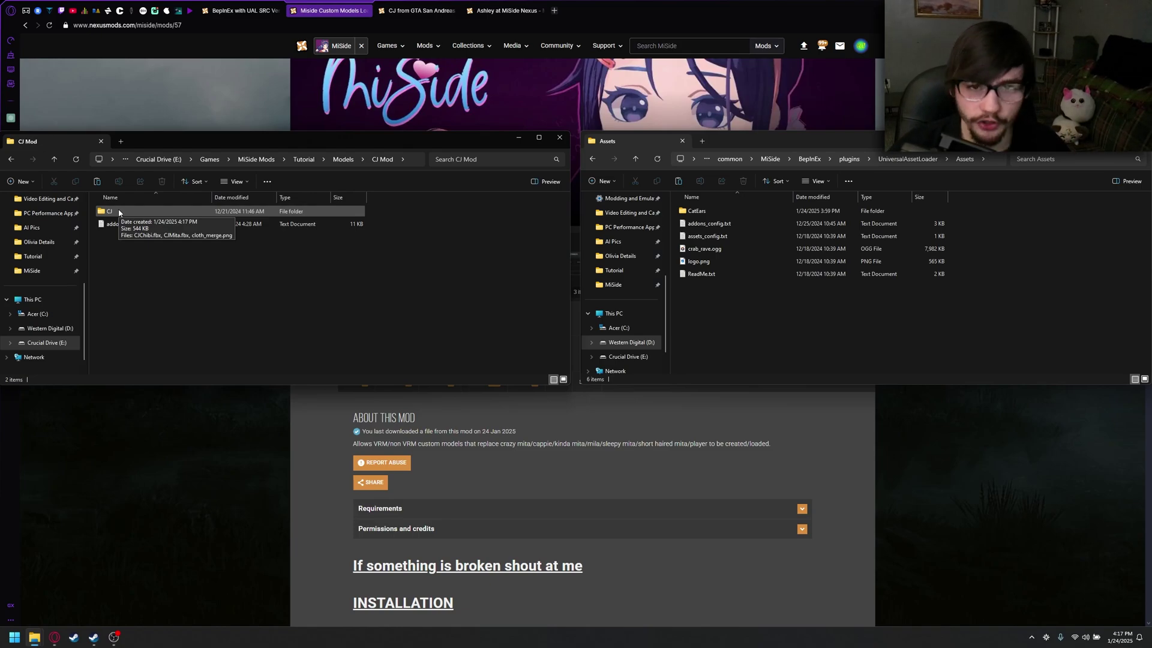
pyautogui.doubleClick(119, 212)
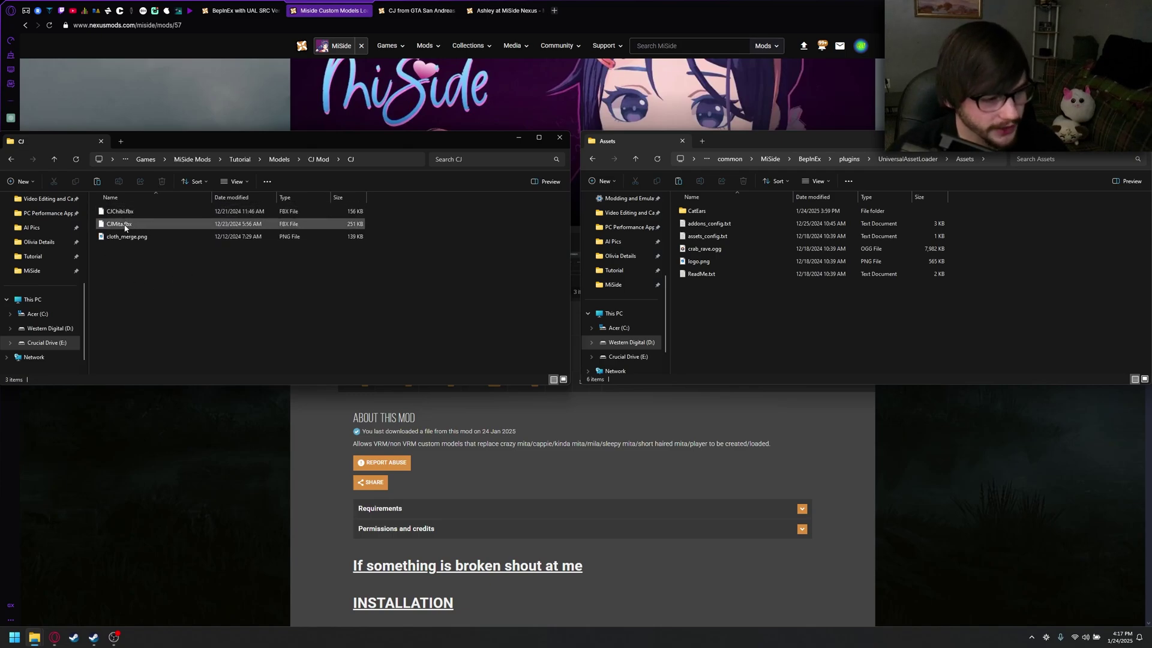
pyautogui.hotkey('alt', 'Left')
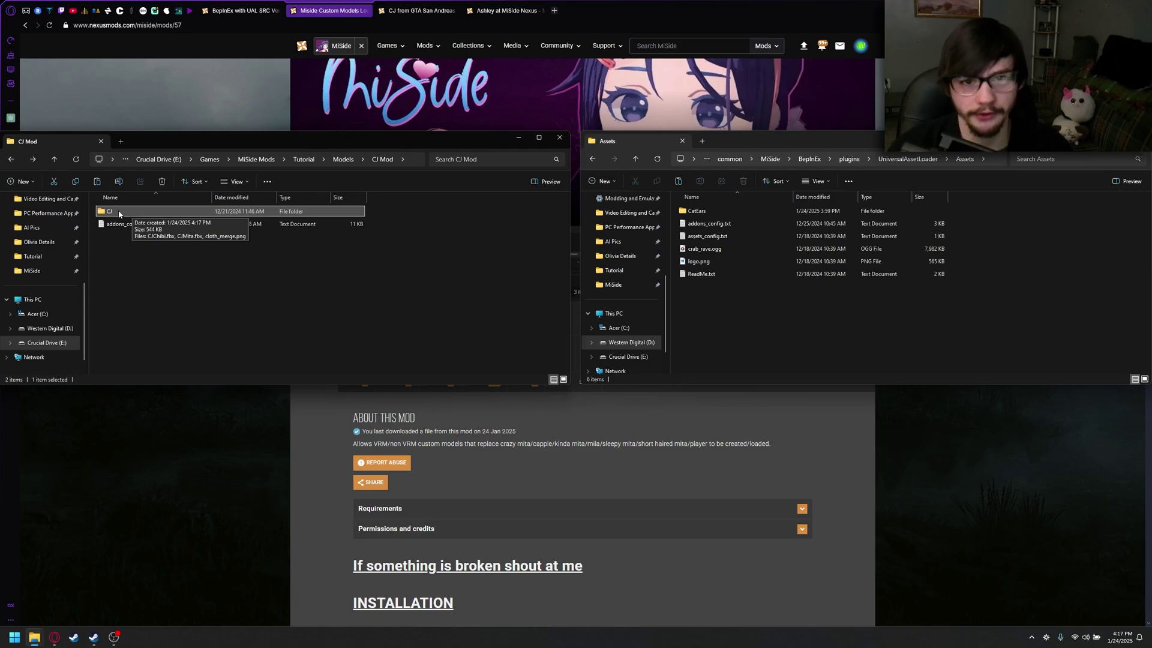
pyautogui.moveTo(119, 213); pyautogui.dragTo(766, 334)
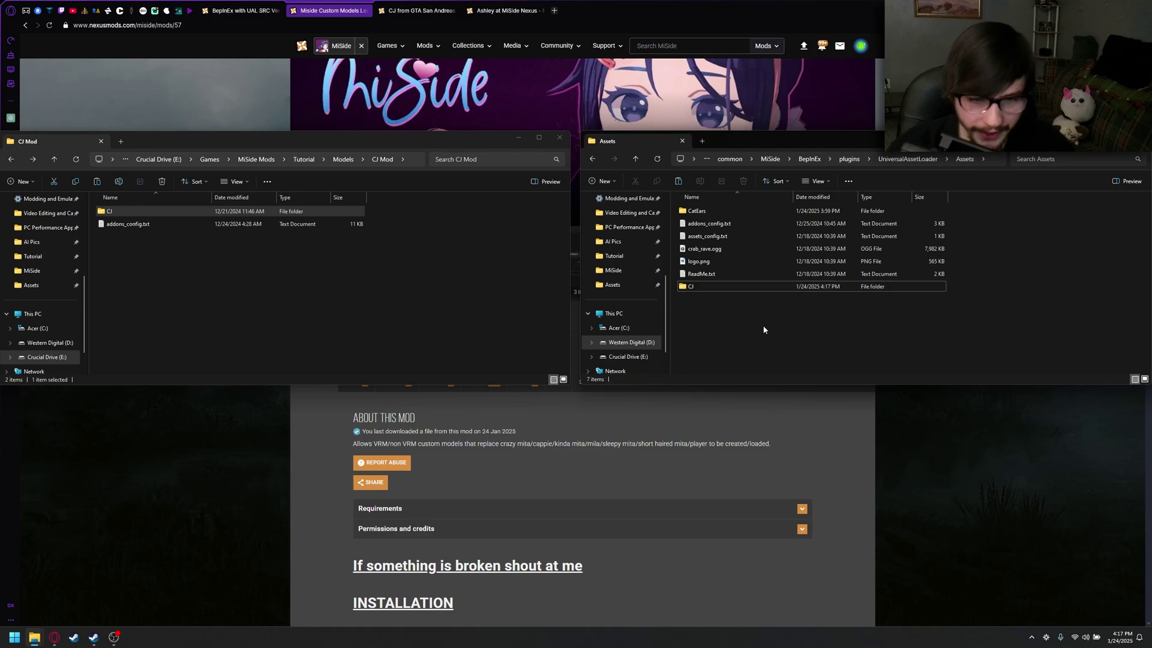
# Open the game's addons_config.txt and the CJ mod's addons_config.txt as tabs in Notepad.
pyautogui.doubleClick(725, 224)
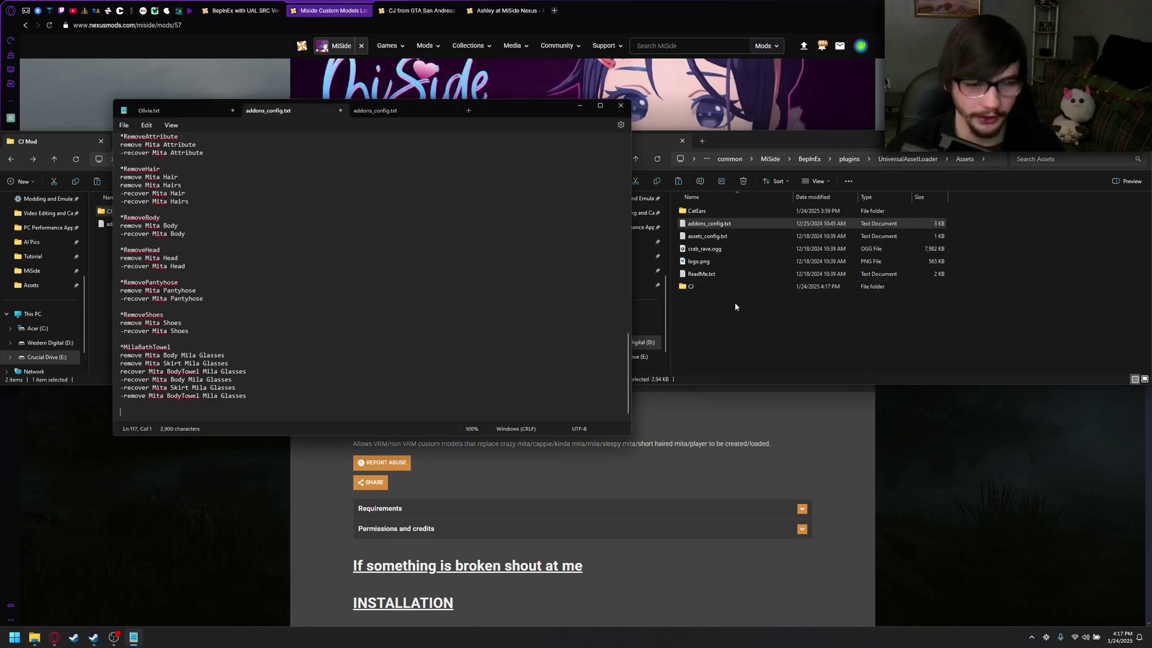
pyautogui.moveTo(503, 108); pyautogui.dragTo(780, 470)
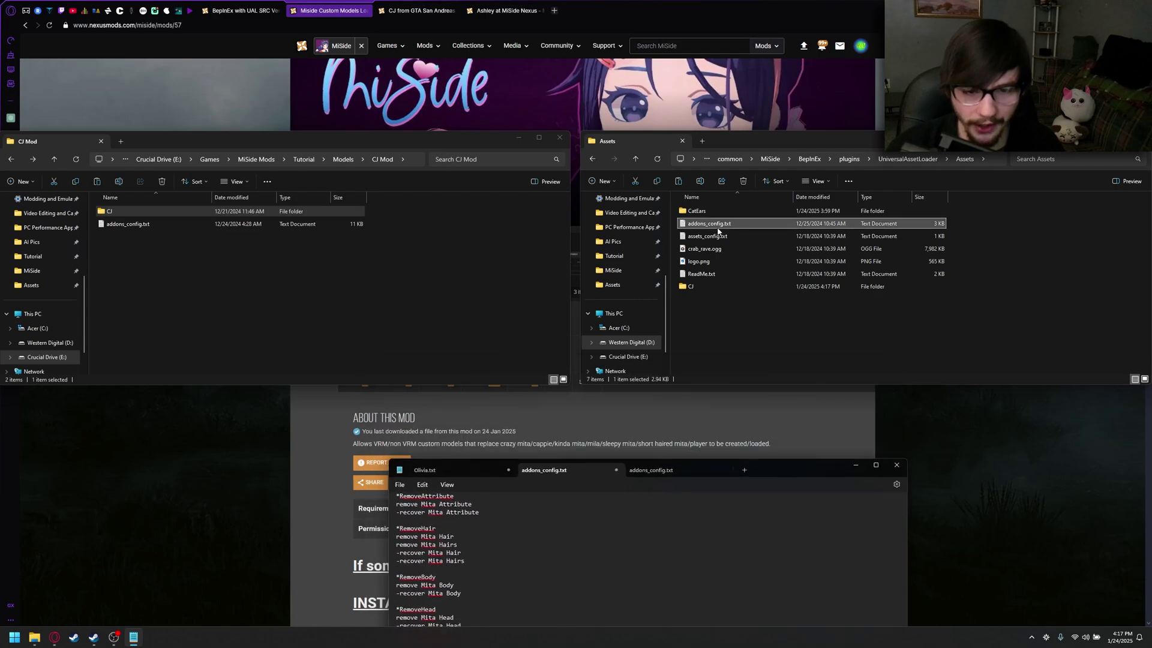
pyautogui.click(724, 470)
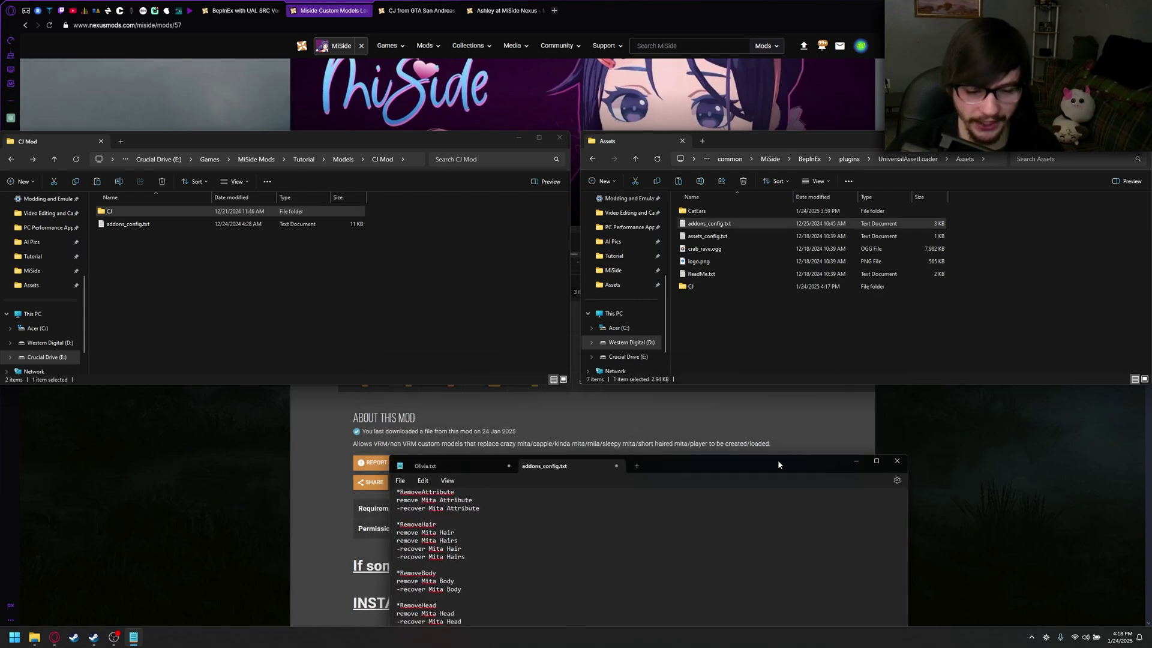
pyautogui.moveTo(777, 462); pyautogui.dragTo(811, 316)
pyautogui.scroll(1, 594, 573)
pyautogui.moveTo(723, 323); pyautogui.dragTo(715, 140)
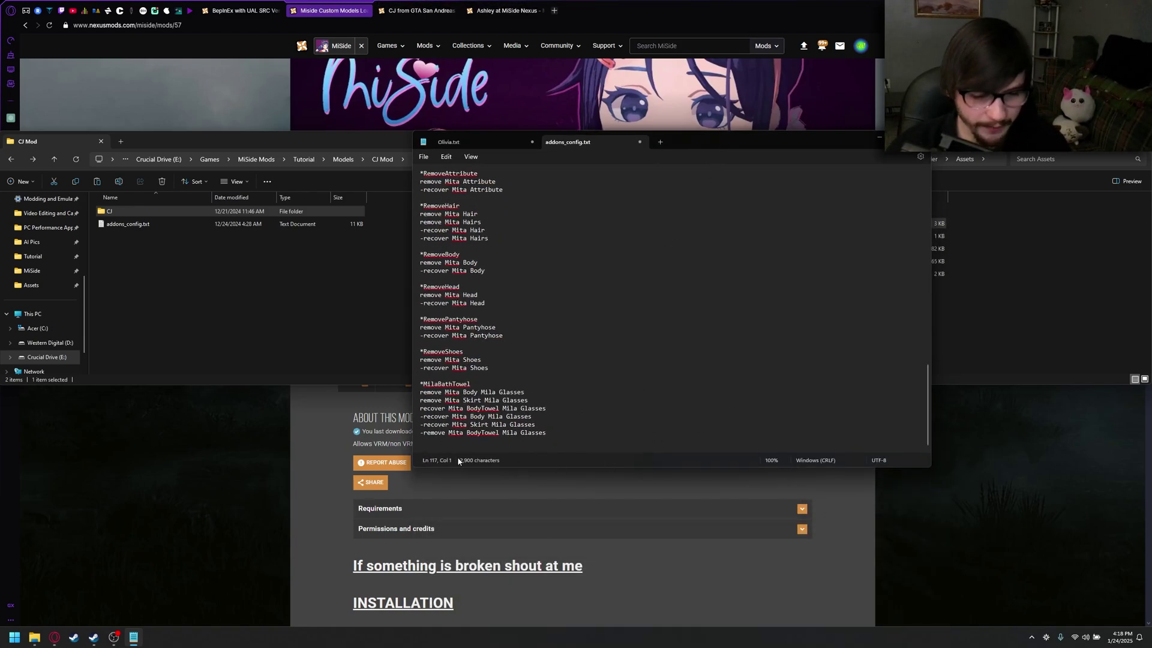
pyautogui.click(196, 330)
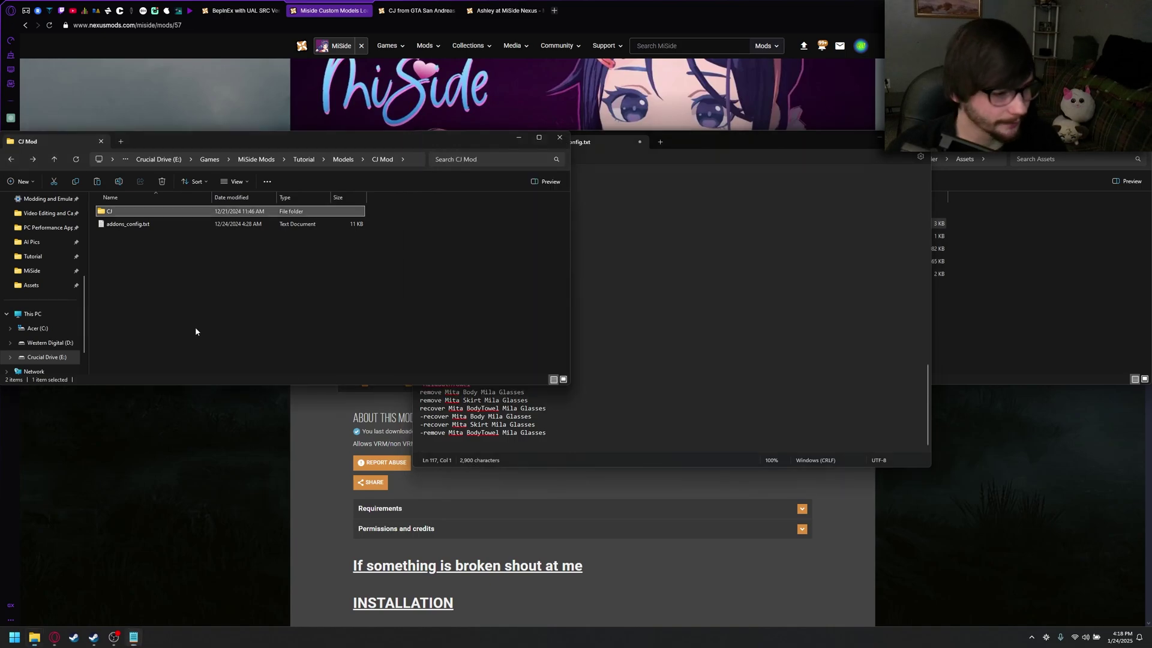
pyautogui.doubleClick(142, 225)
# Copy the *CJMita block from the mod's file into the end of the game's addons_config.txt.
pyautogui.scroll(-20, 645, 302)
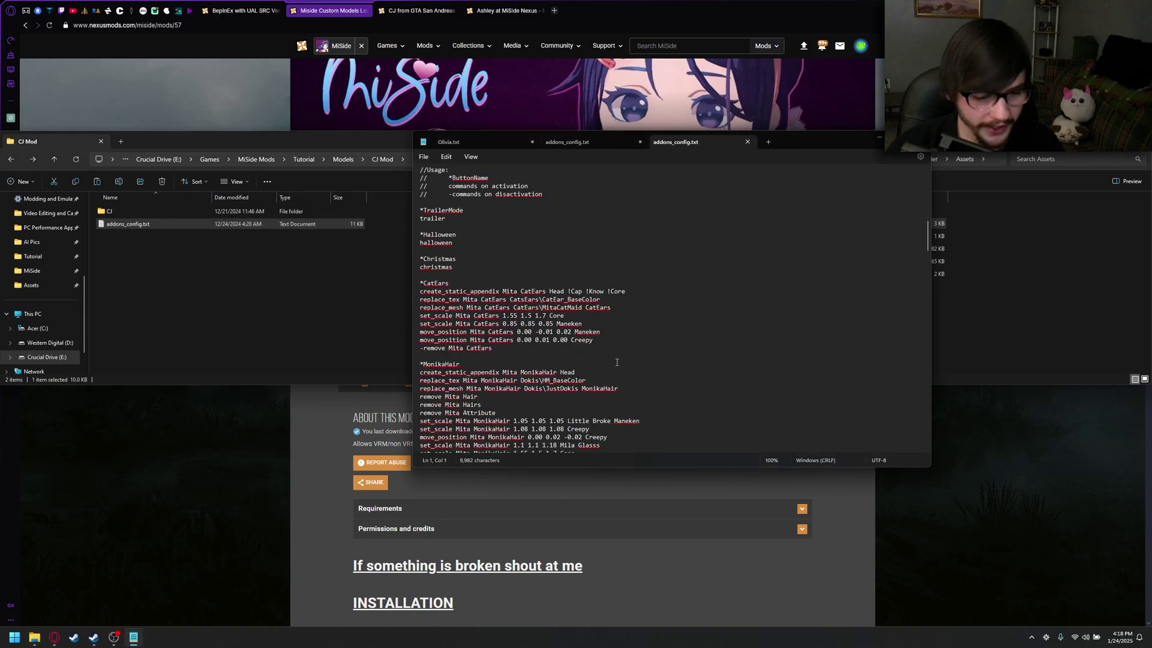
pyautogui.scroll(-8, 582, 404)
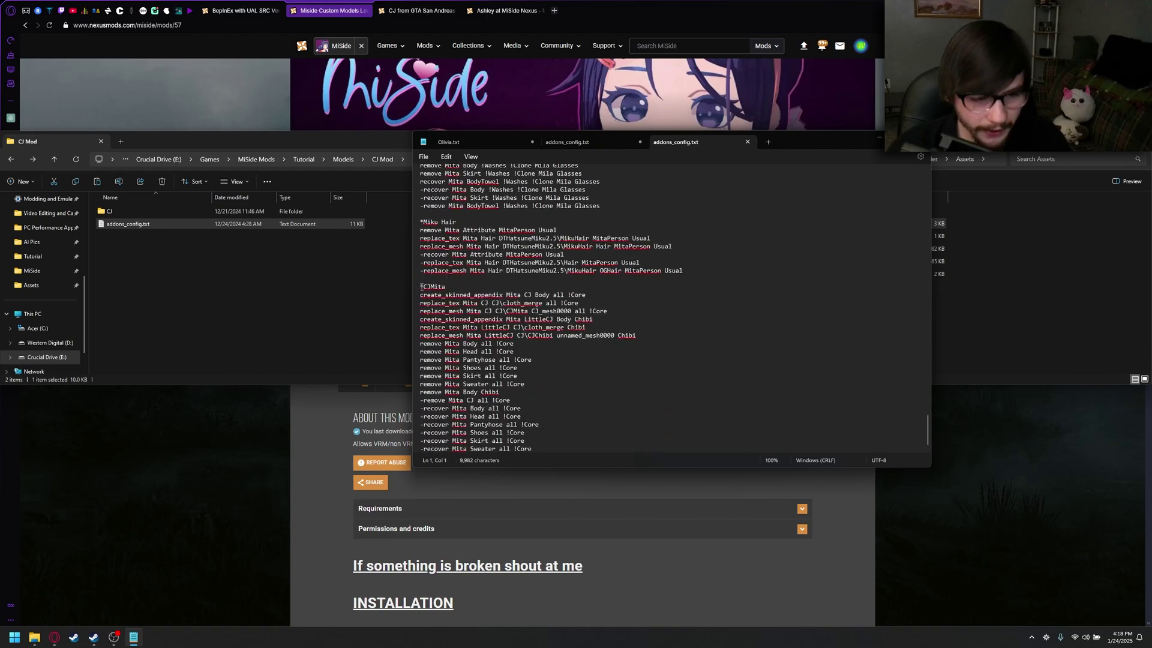
pyautogui.moveTo(421, 286); pyautogui.dragTo(552, 450)
pyautogui.hotkey('ctrl', 'c')
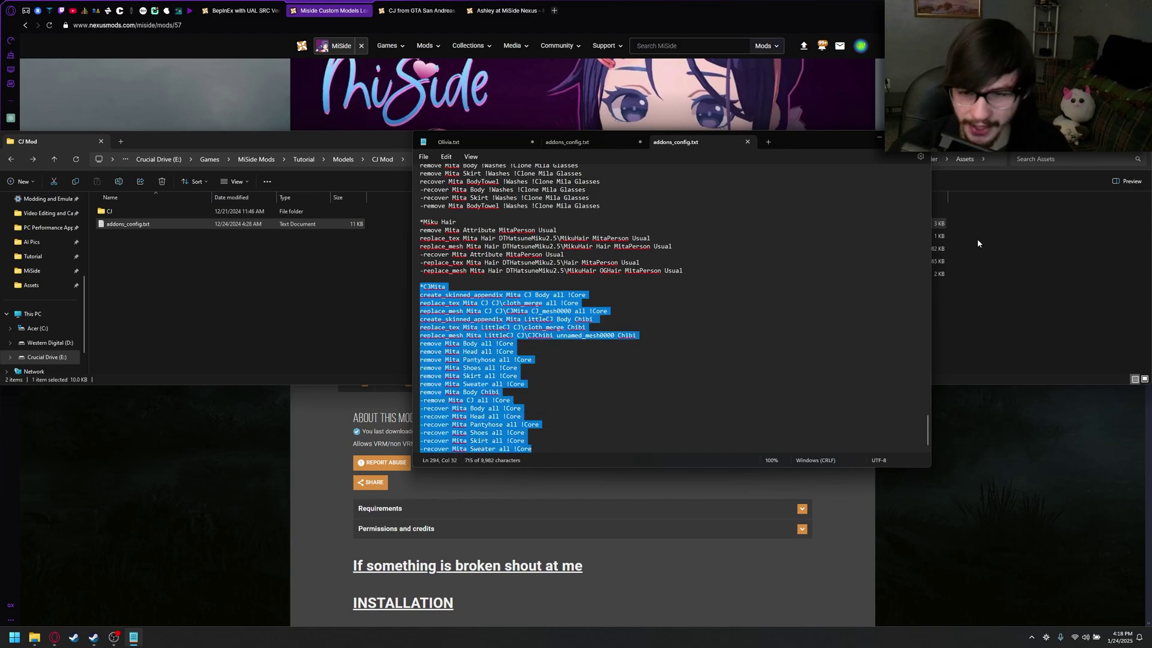
pyautogui.click(602, 143)
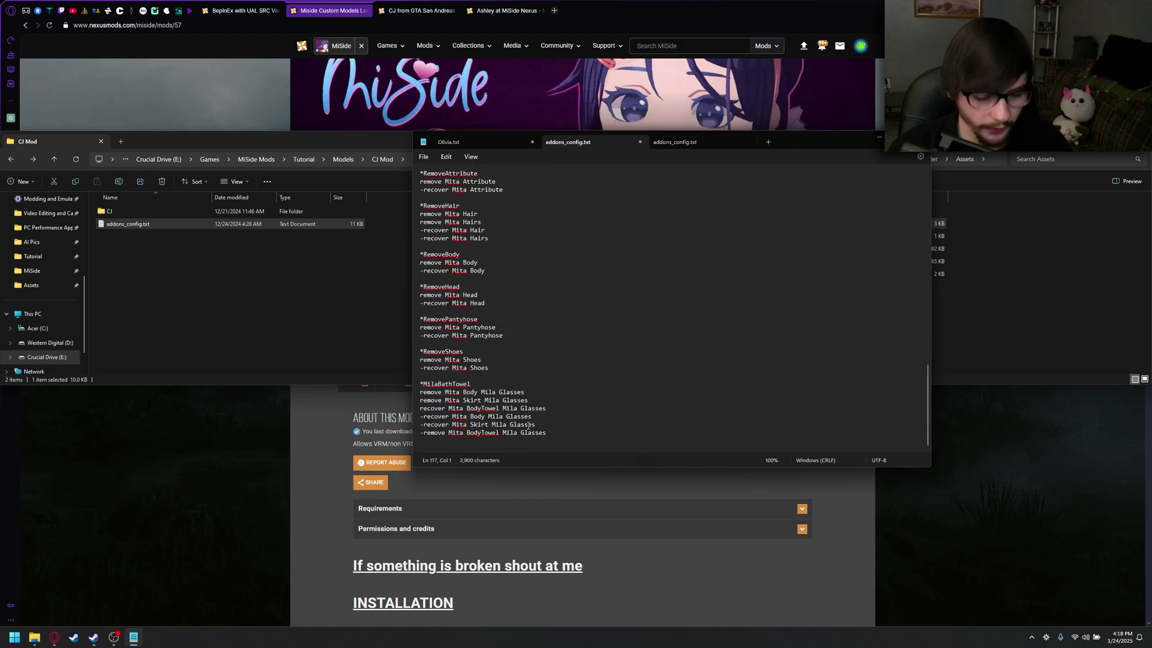
pyautogui.hotkey('ctrl', 'v')
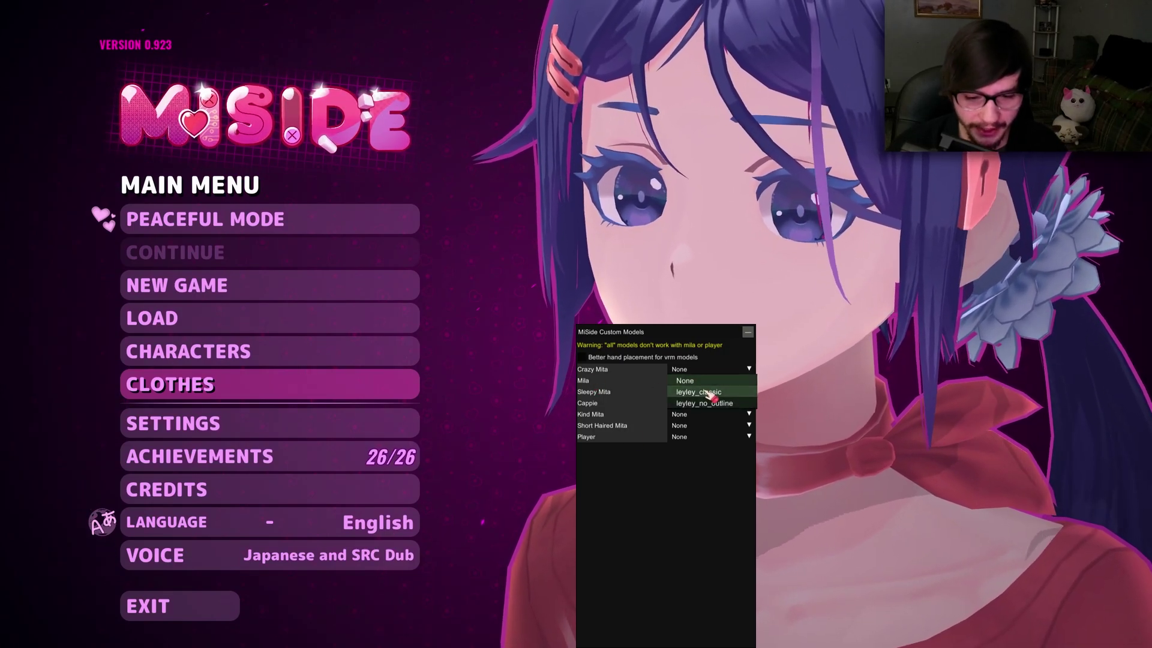
# Test the leyley_classic model on Crazy Mita, then reset her model to None in the Custom Models panel.
pyautogui.click(711, 392)
pyautogui.click(748, 332)
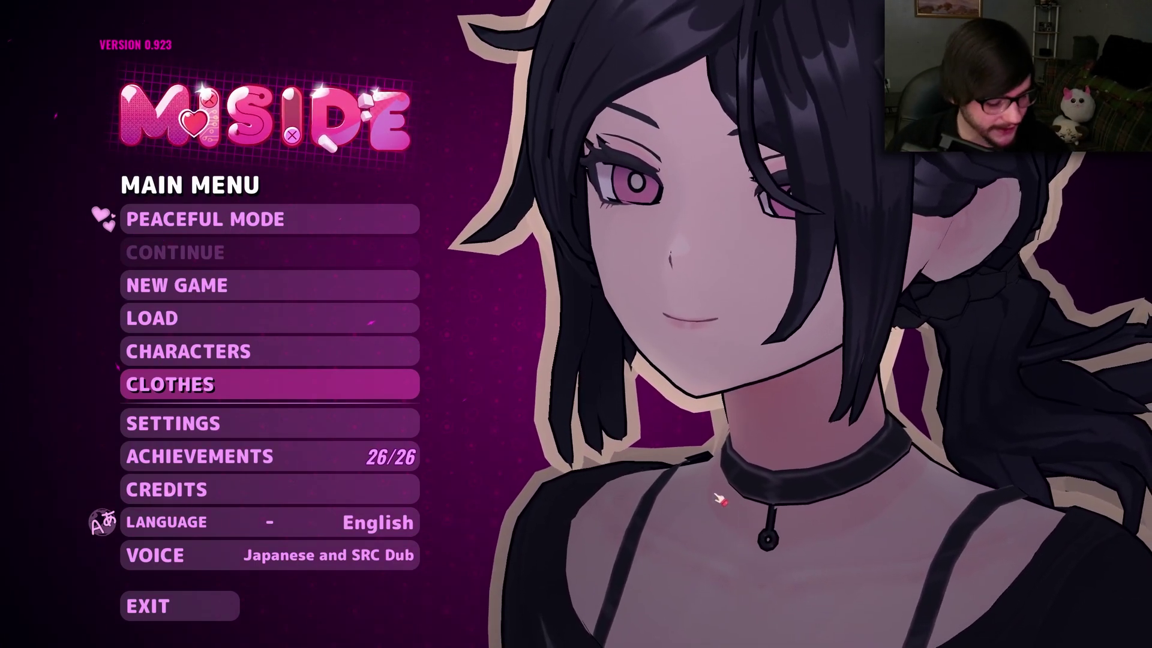
pyautogui.press('F1')
pyautogui.click(699, 375)
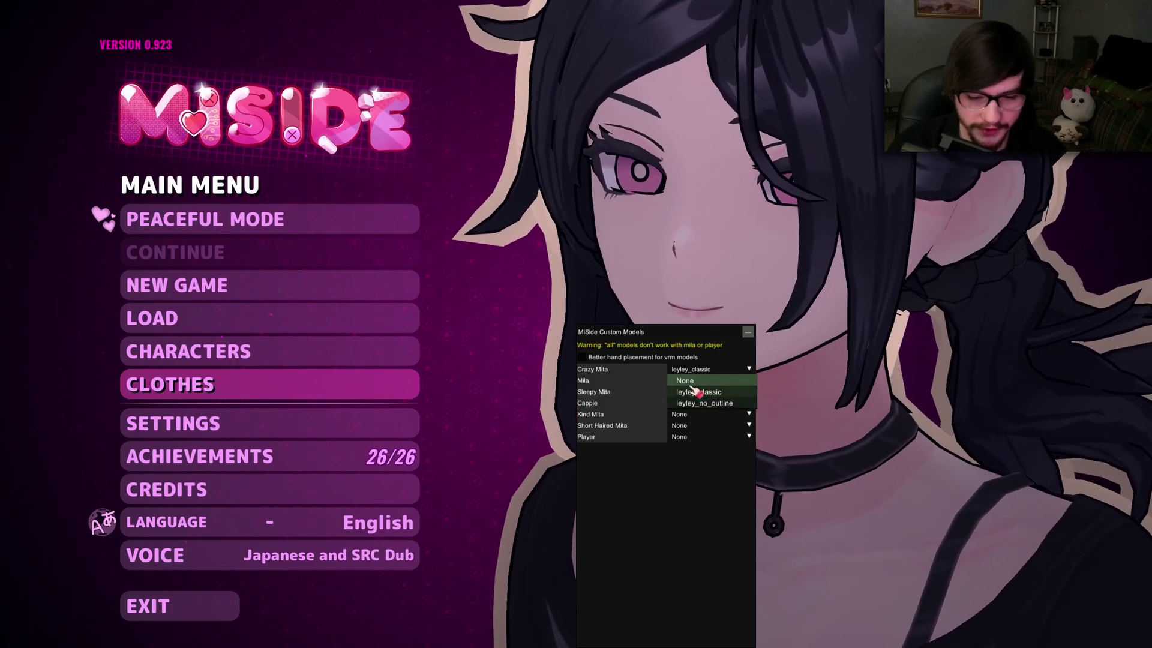
pyautogui.click(696, 389)
pyautogui.press('F1')
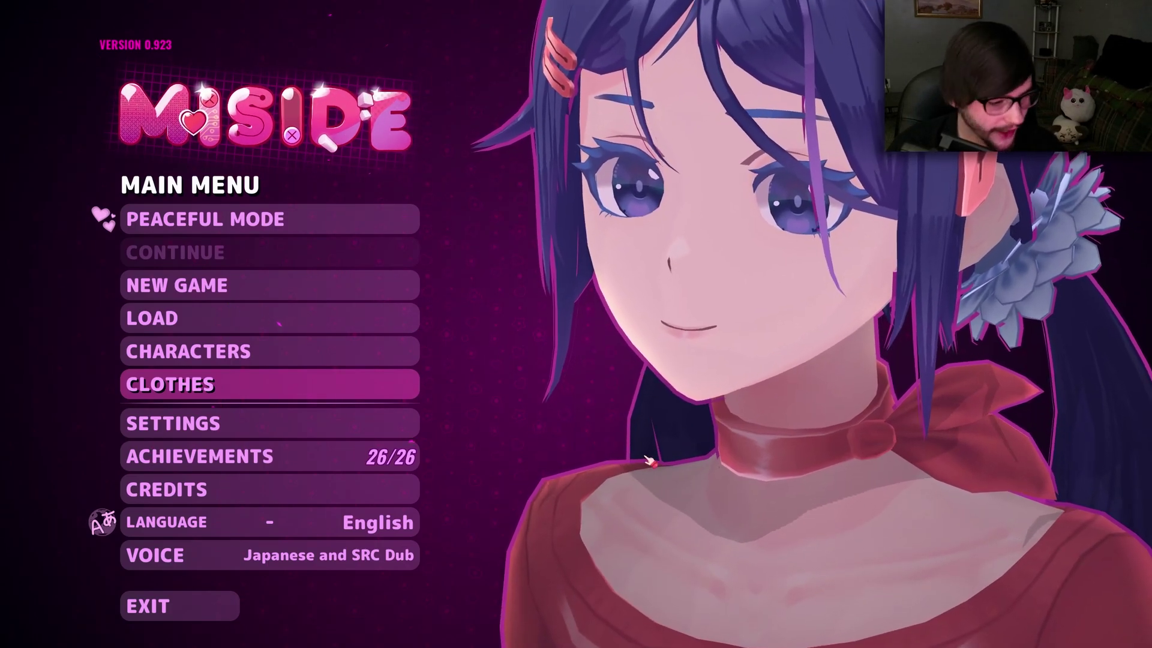
# Enable the CJMita addon in the Clothes screen's Addons list and go back to the main menu.
pyautogui.click(210, 384)
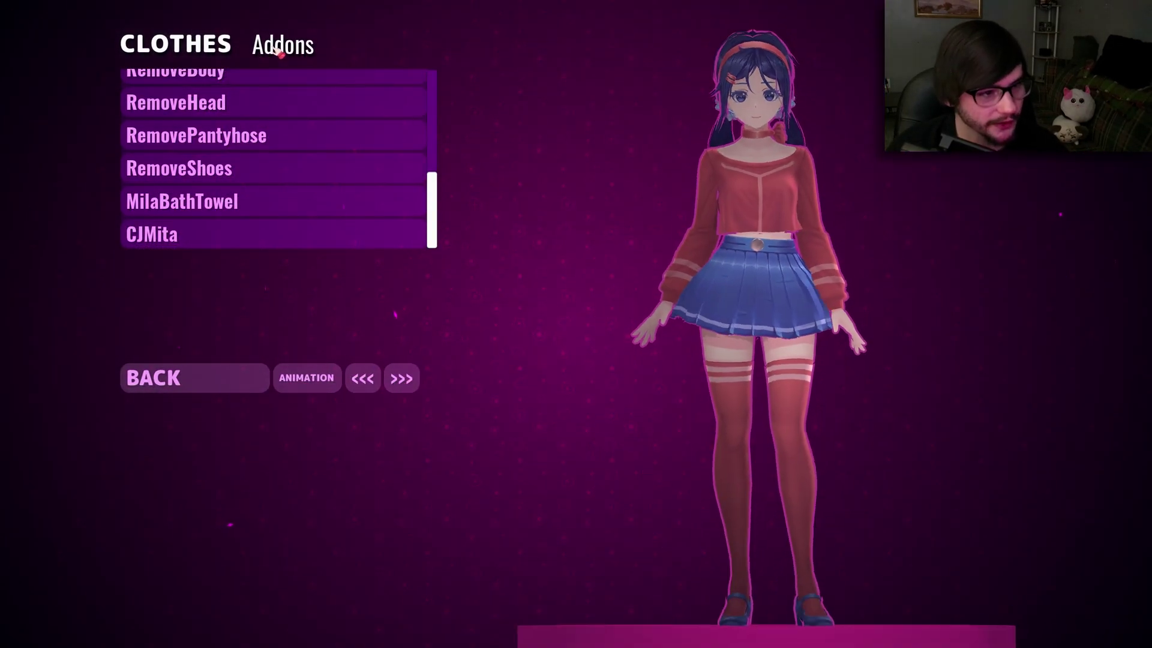
pyautogui.click(194, 46)
pyautogui.click(286, 45)
pyautogui.scroll(5, 234, 204)
pyautogui.scroll(-5, 231, 183)
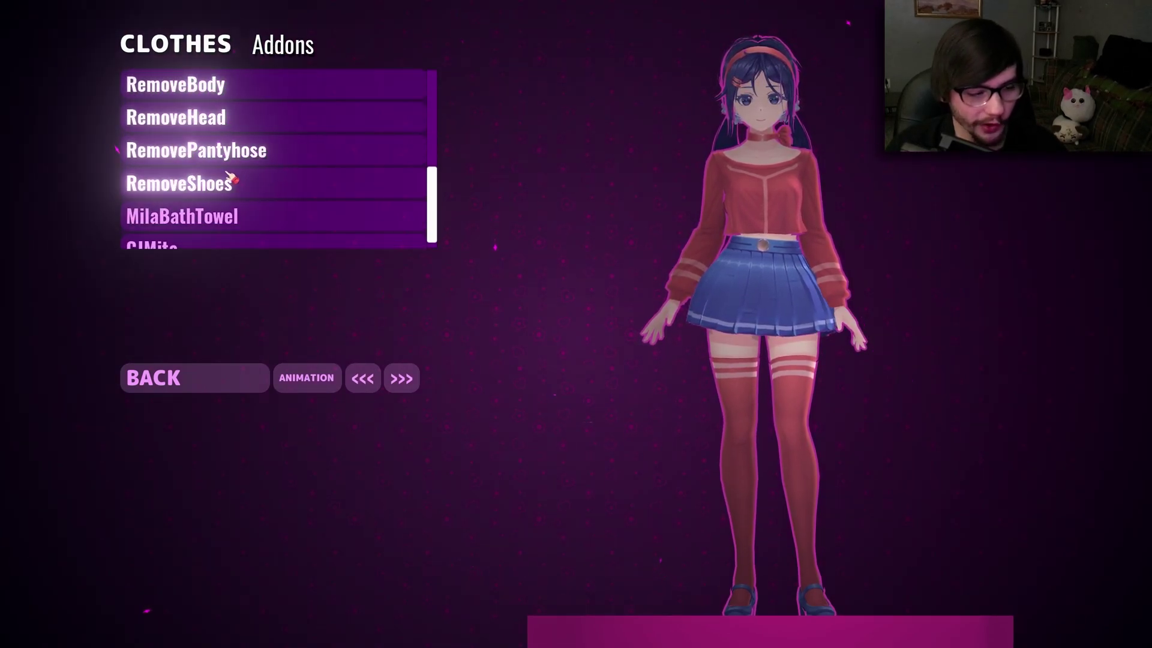
pyautogui.click(180, 233)
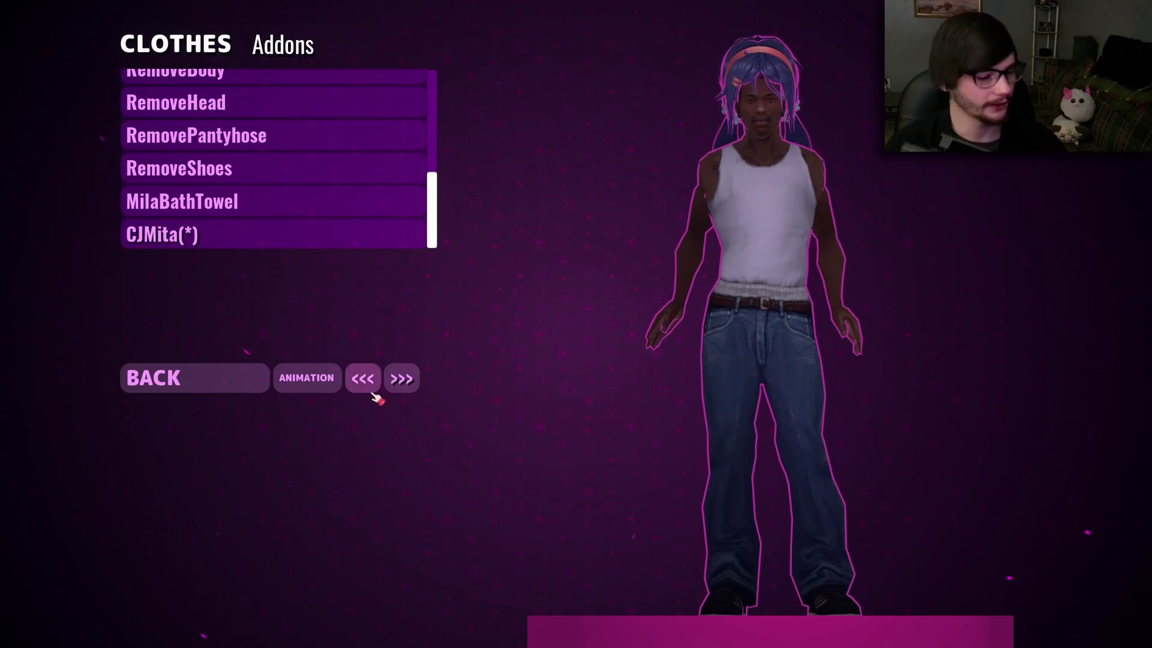
pyautogui.click(232, 385)
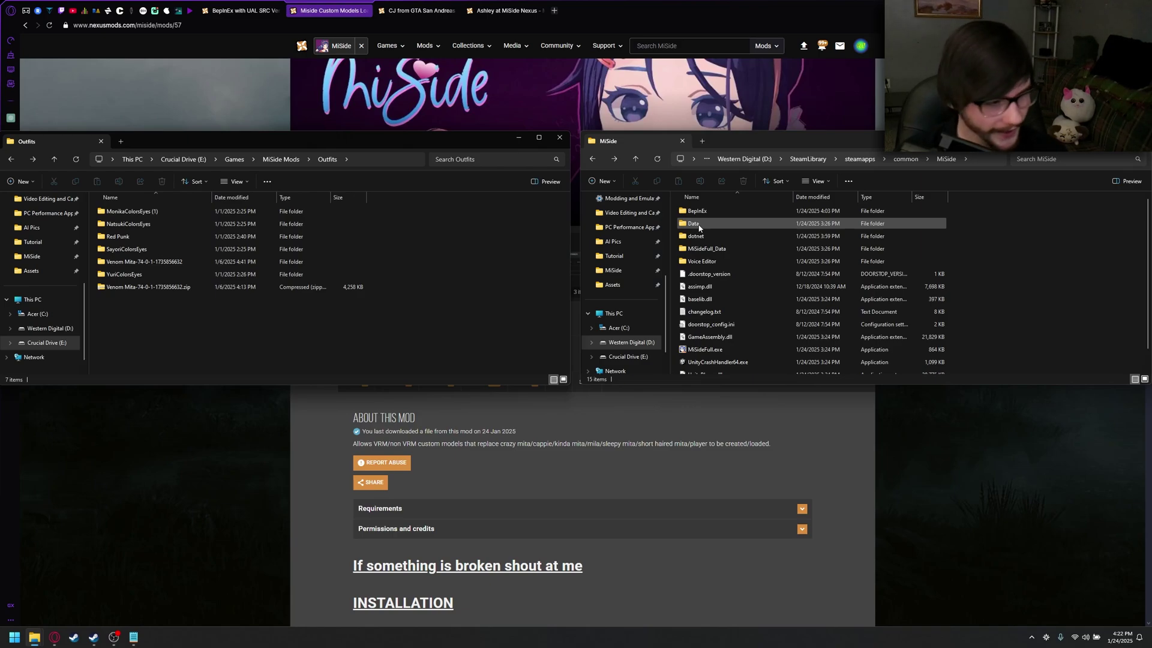
# Check the Red Punk outfit folder's contents, then open MiSide's Data\Custom folder.
pyautogui.doubleClick(129, 237)
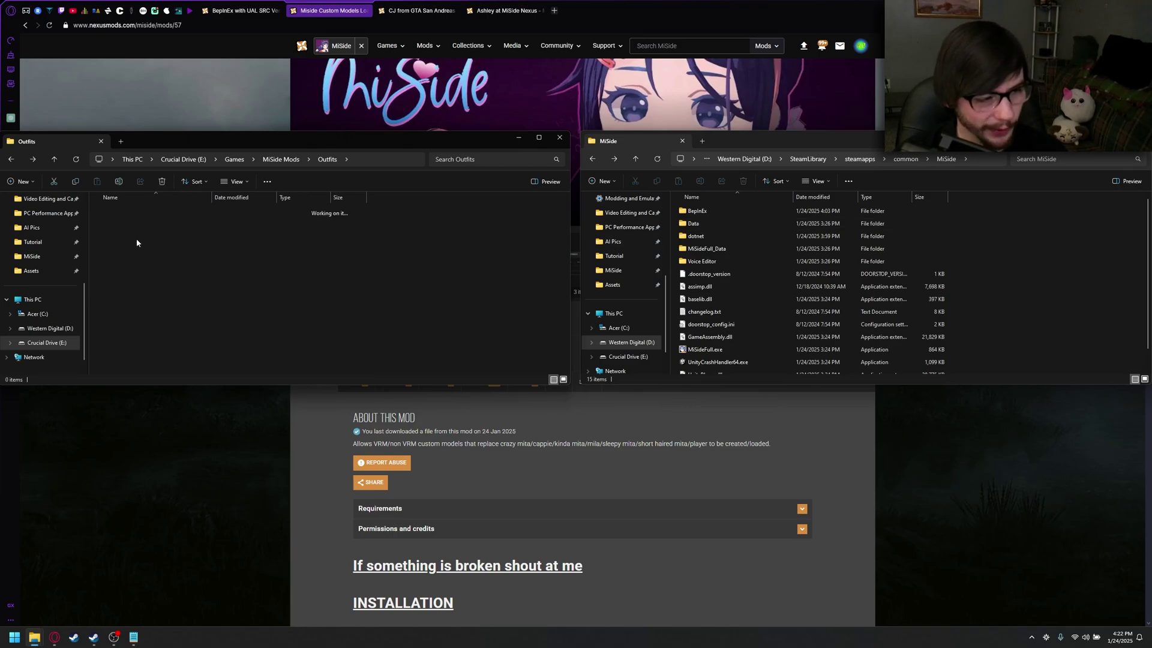
pyautogui.hotkey('alt', 'Left')
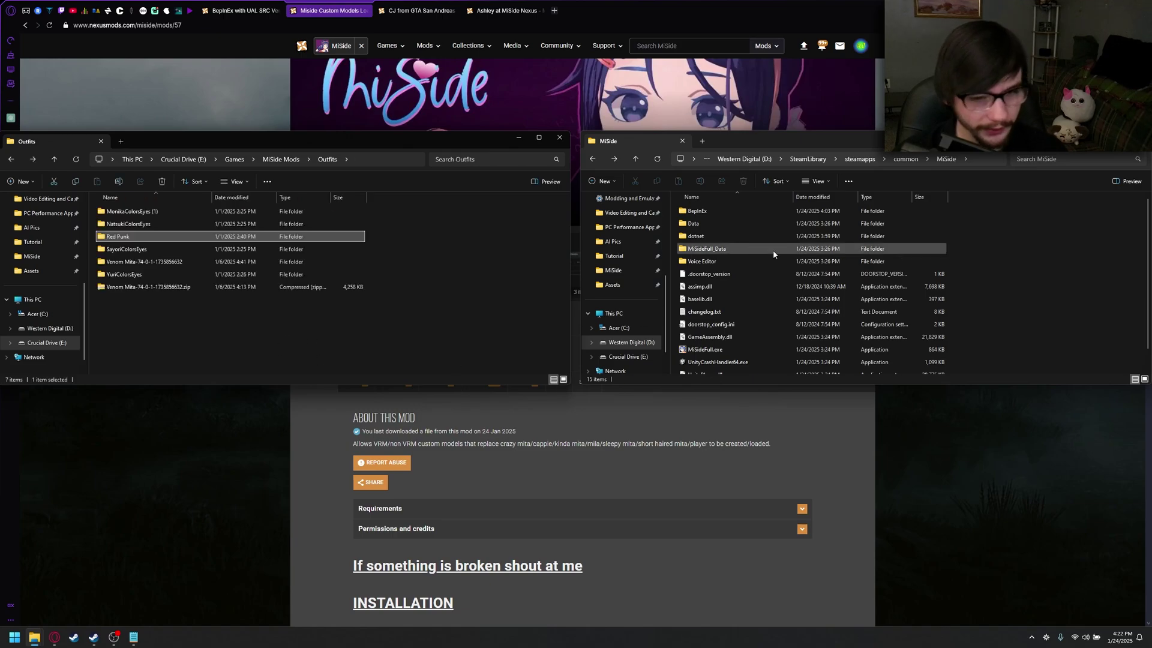
pyautogui.doubleClick(714, 225)
pyautogui.doubleClick(710, 210)
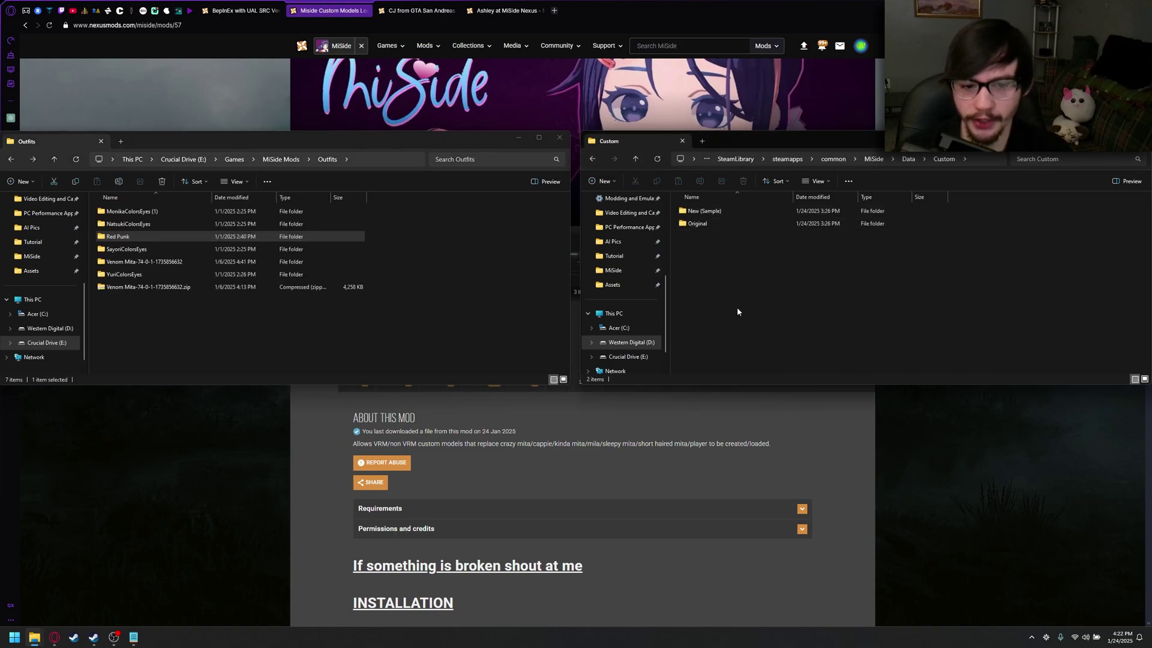
# Copy Red Punk into Data\Custom and confirm its Body, Cloth, Colors, Face and Hair images arrived.
pyautogui.moveTo(118, 237); pyautogui.dragTo(815, 298)
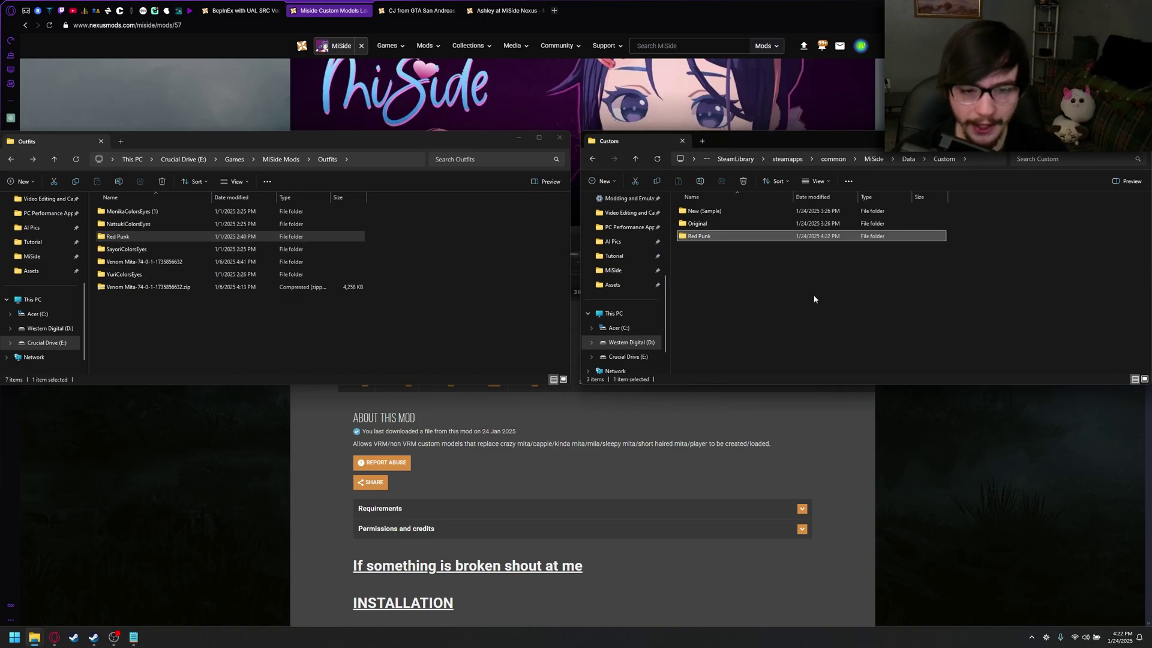
pyautogui.doubleClick(706, 239)
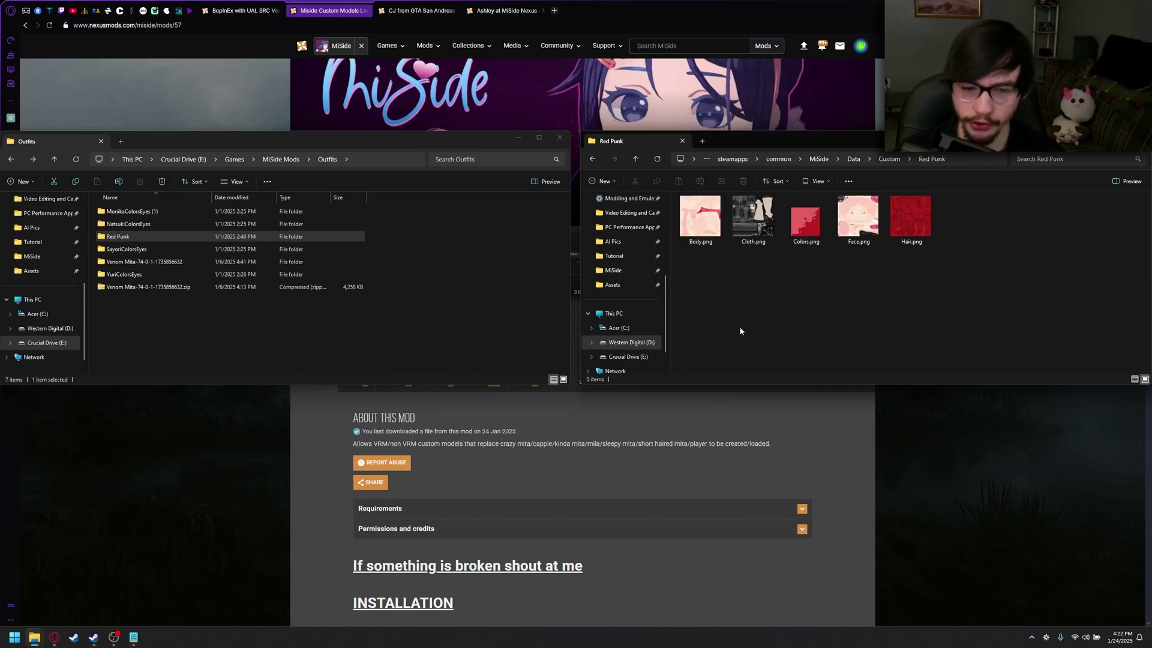
pyautogui.hotkey('alt', 'Left')
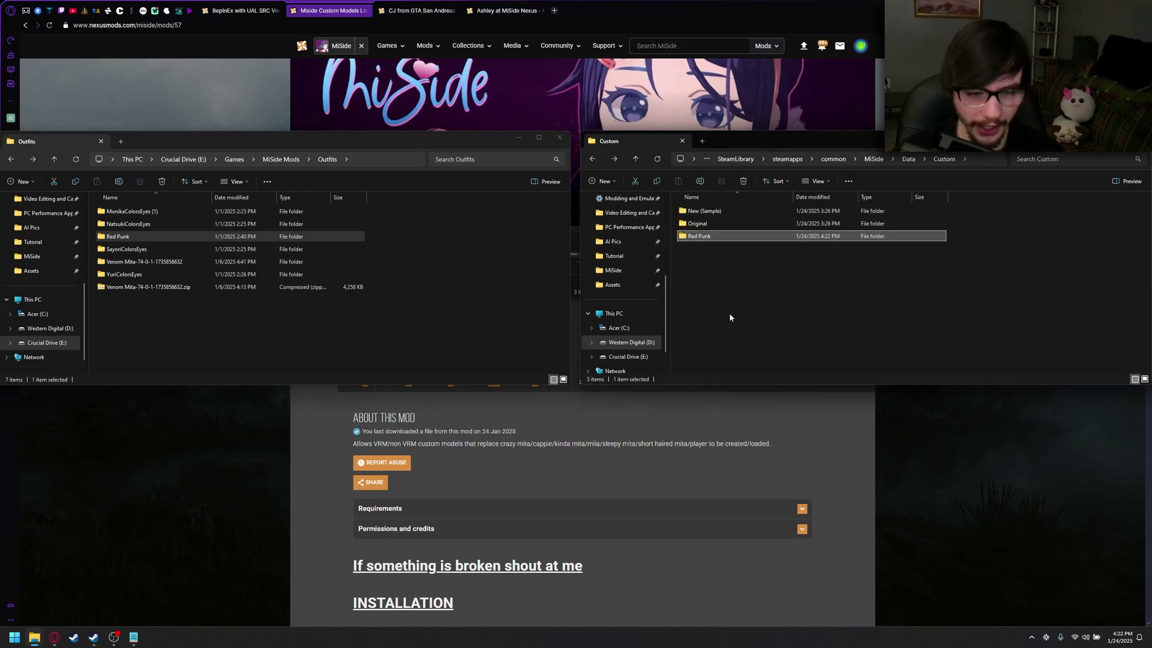
pyautogui.click(755, 296)
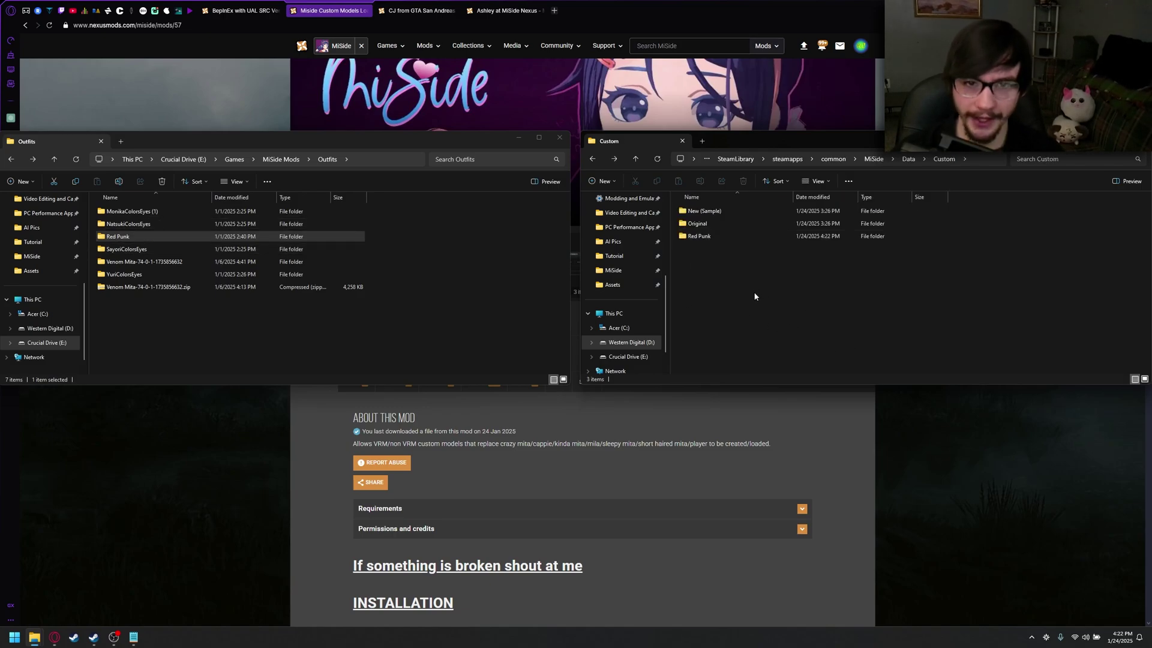